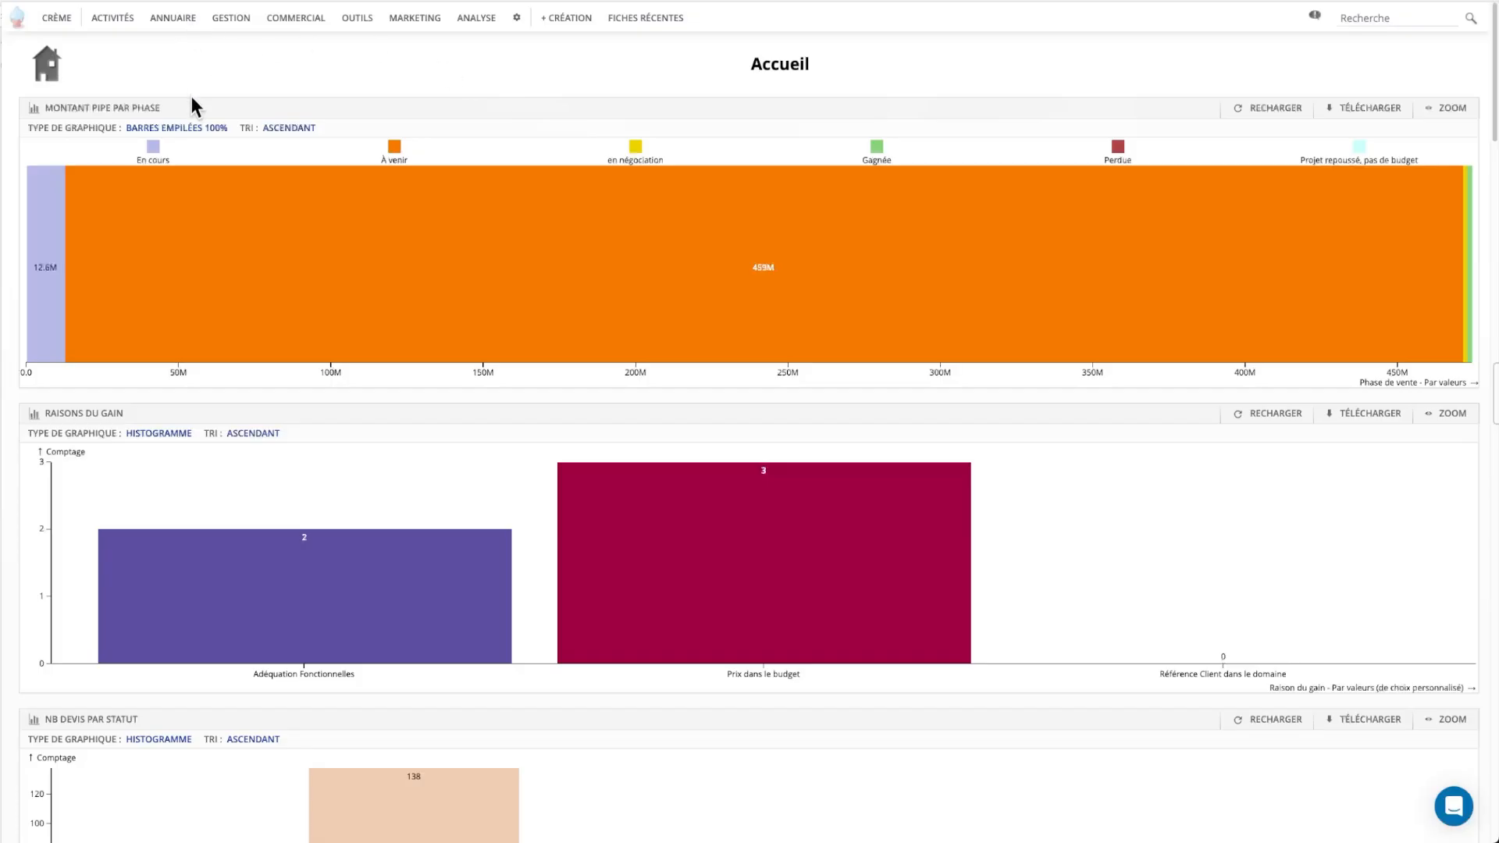
# Bring up the + CRÉATION menu from the Accueil dashboard's top bar.
pyautogui.moveTo(175, 22)
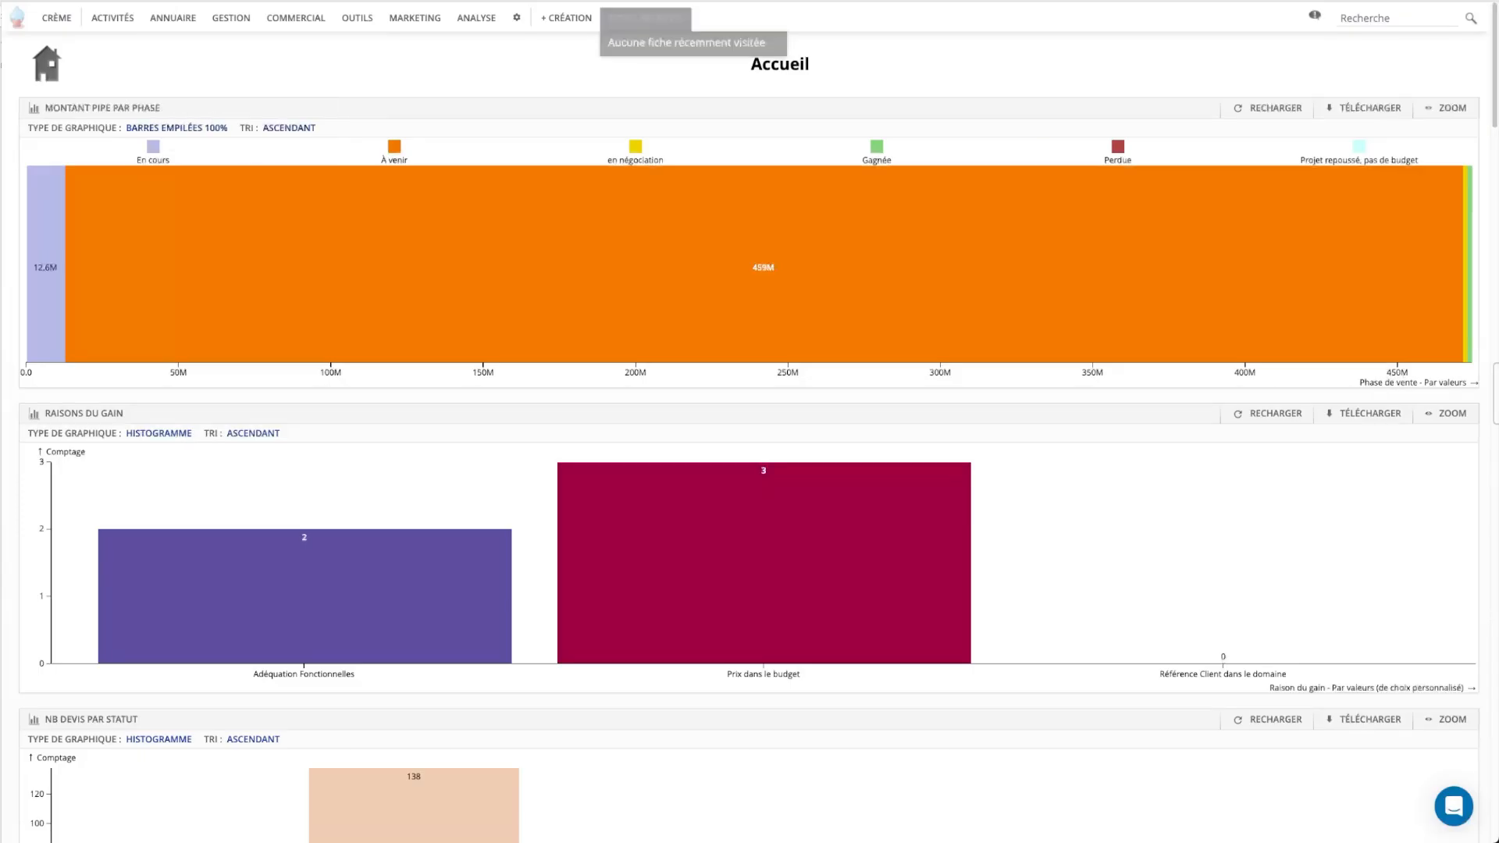
pyautogui.moveTo(574, 14)
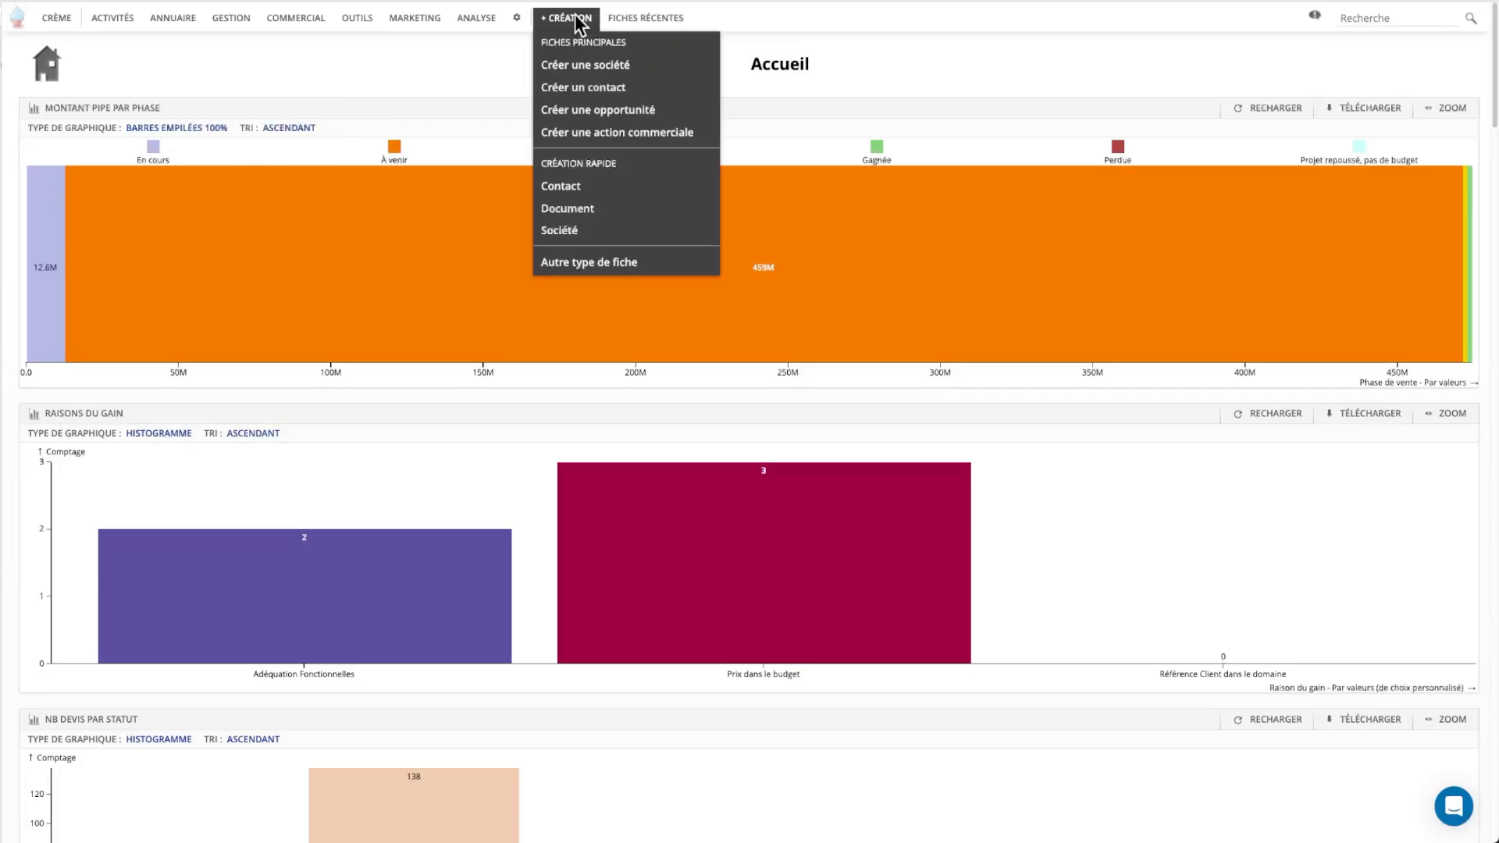
# Open the empty Créer un contact form and scroll through its fields.
pyautogui.click(599, 97)
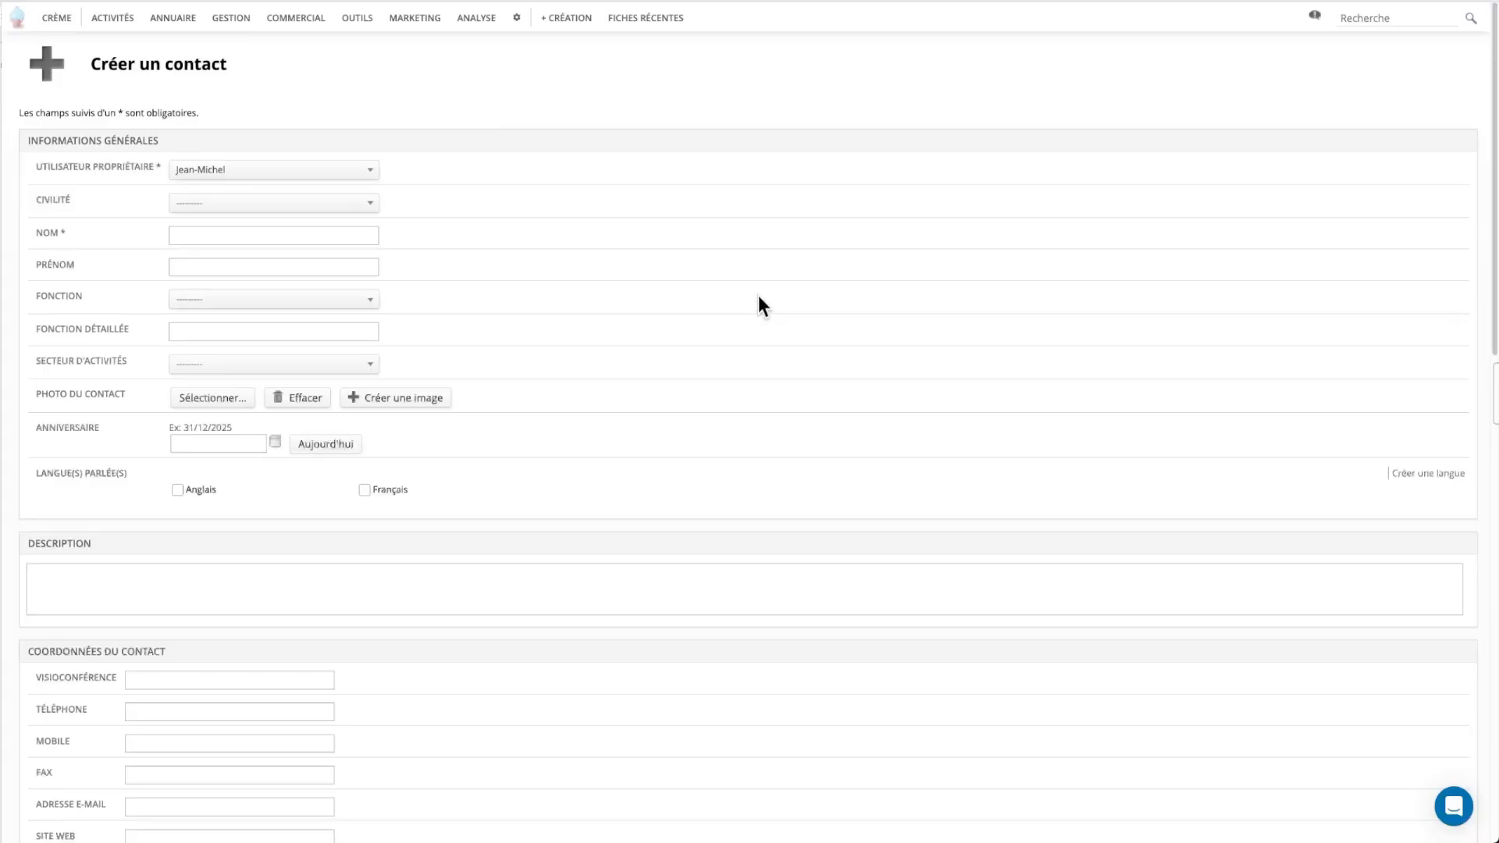
pyautogui.scroll(-1, 764, 273)
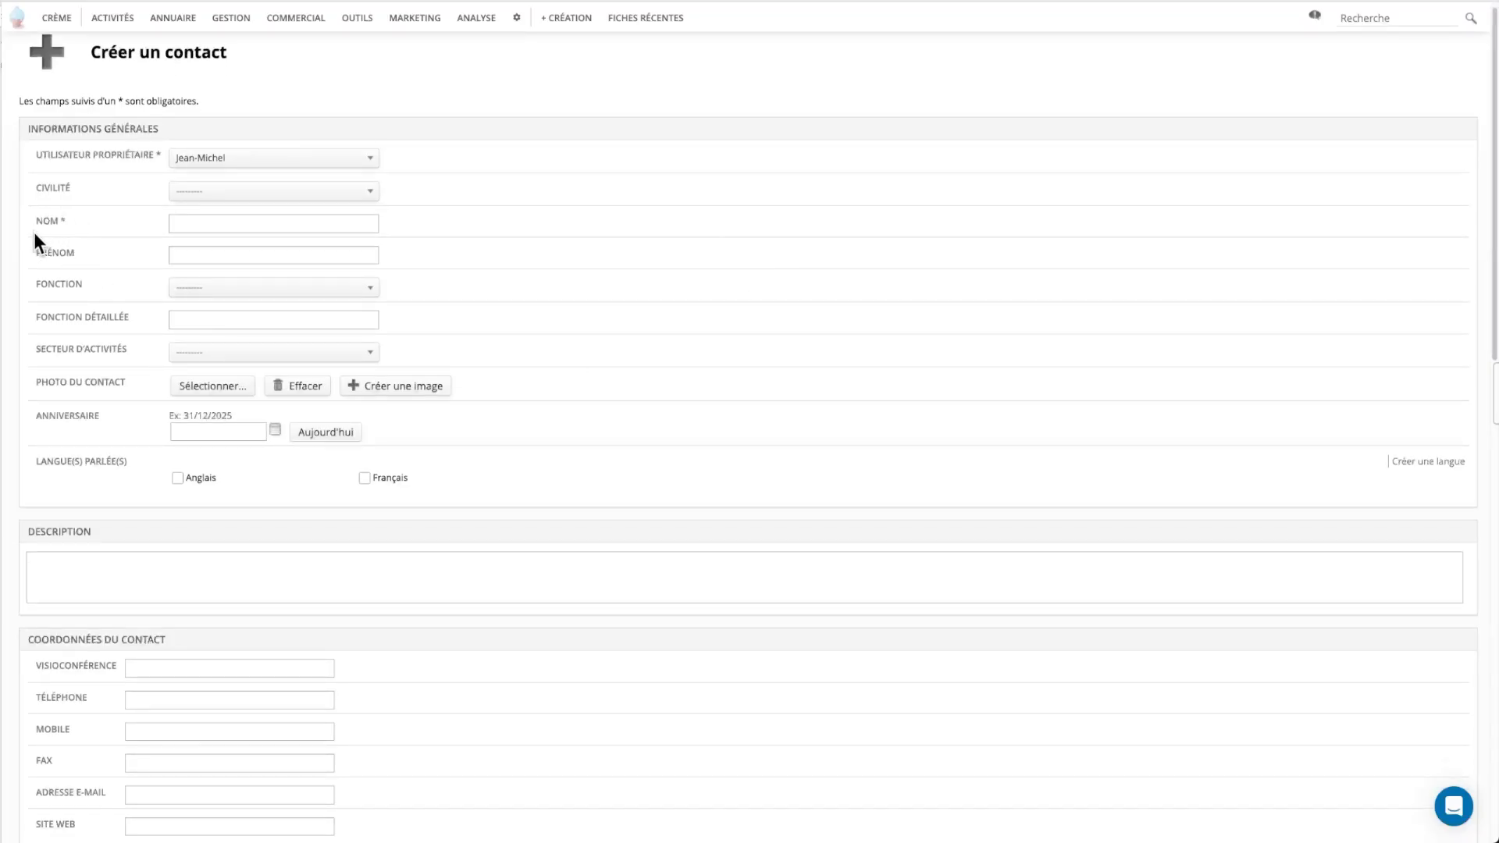
pyautogui.scroll(-5, 730, 294)
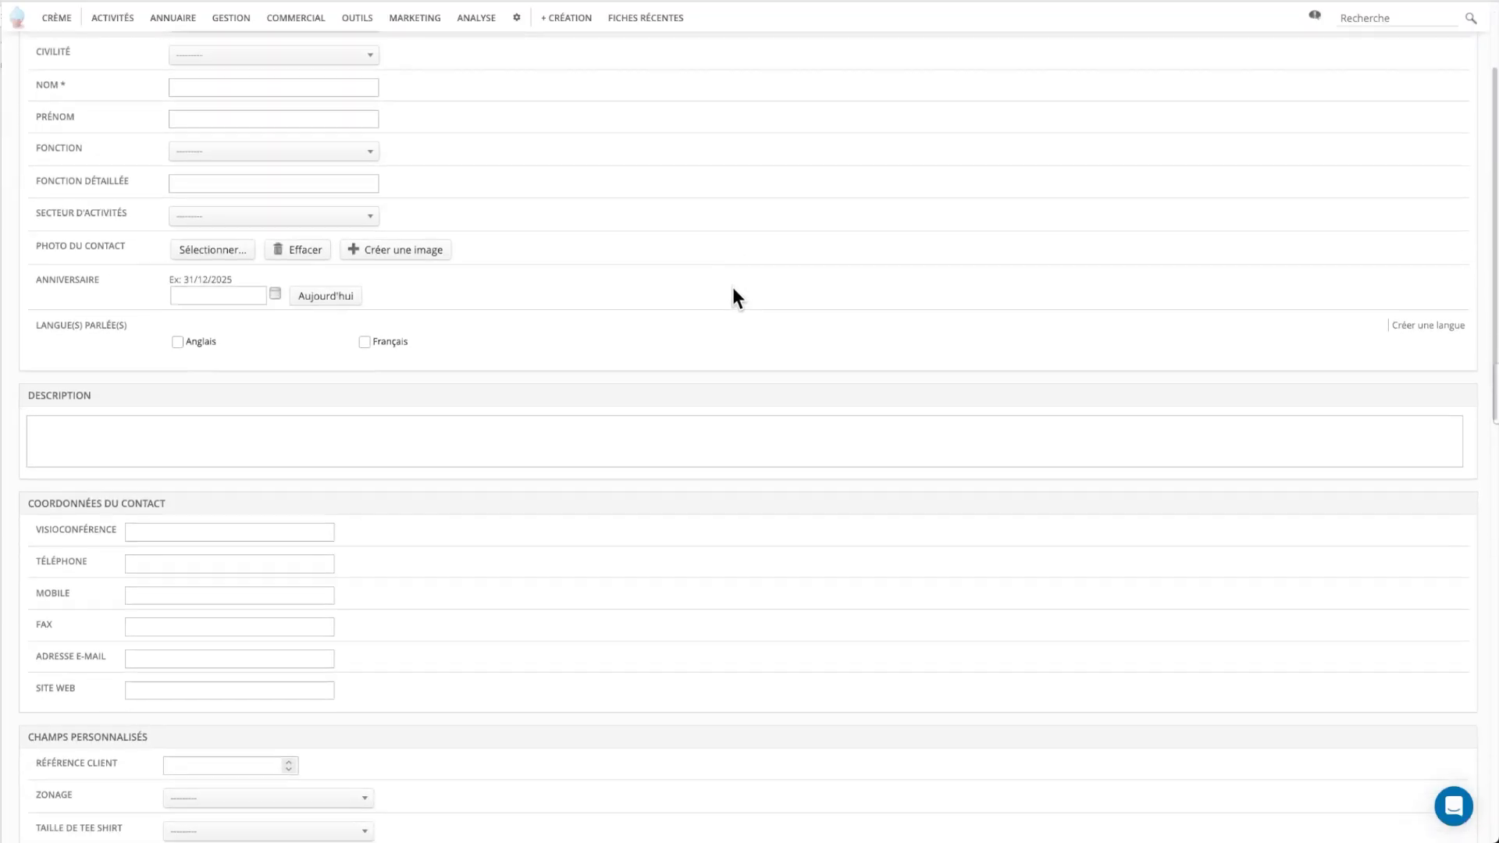
pyautogui.scroll(-2, 654, 338)
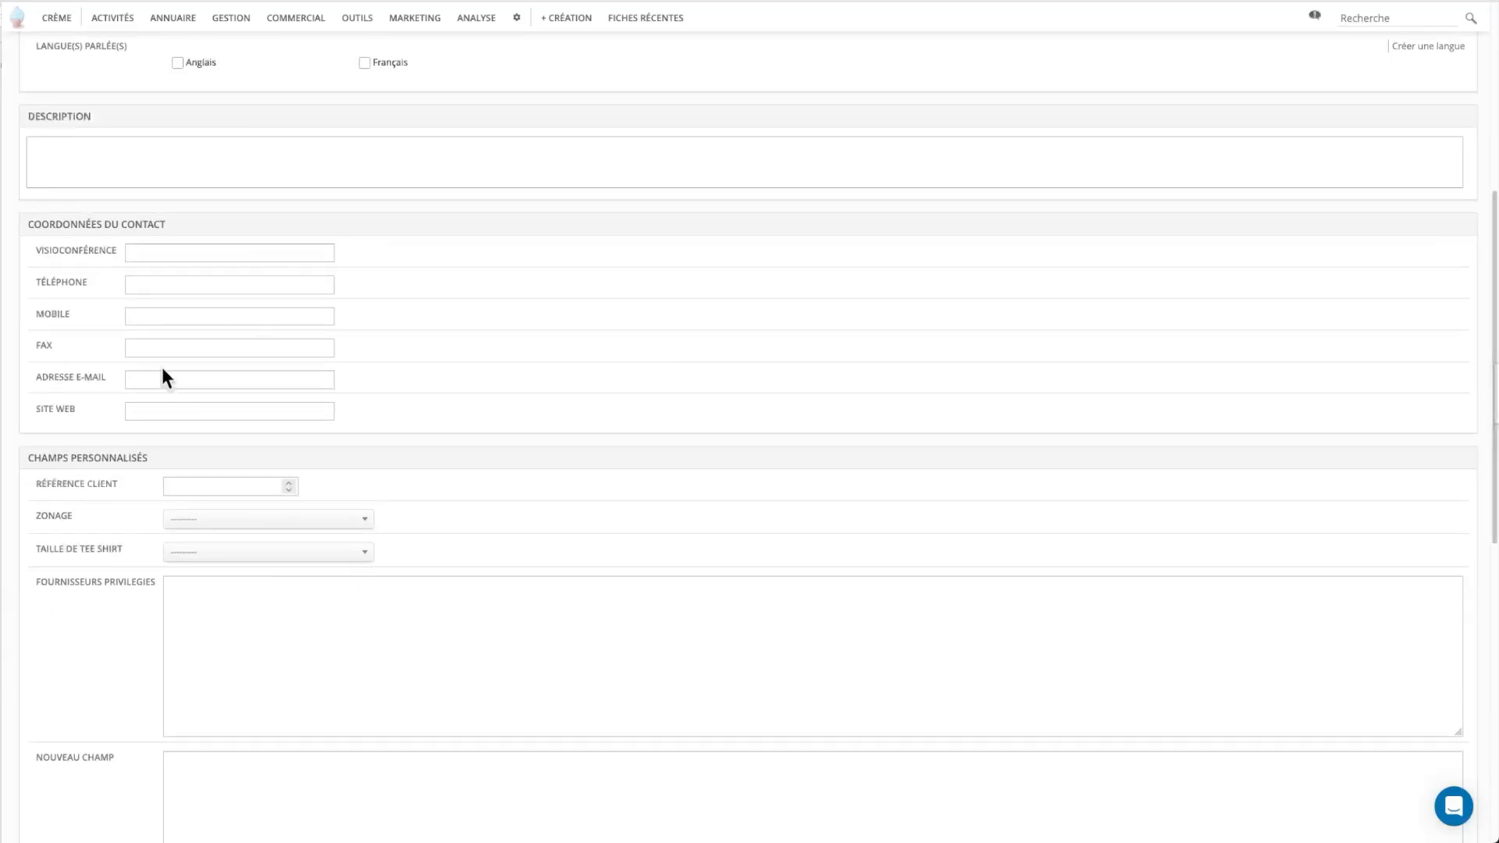
pyautogui.scroll(2, 808, 452)
pyautogui.scroll(5, 816, 440)
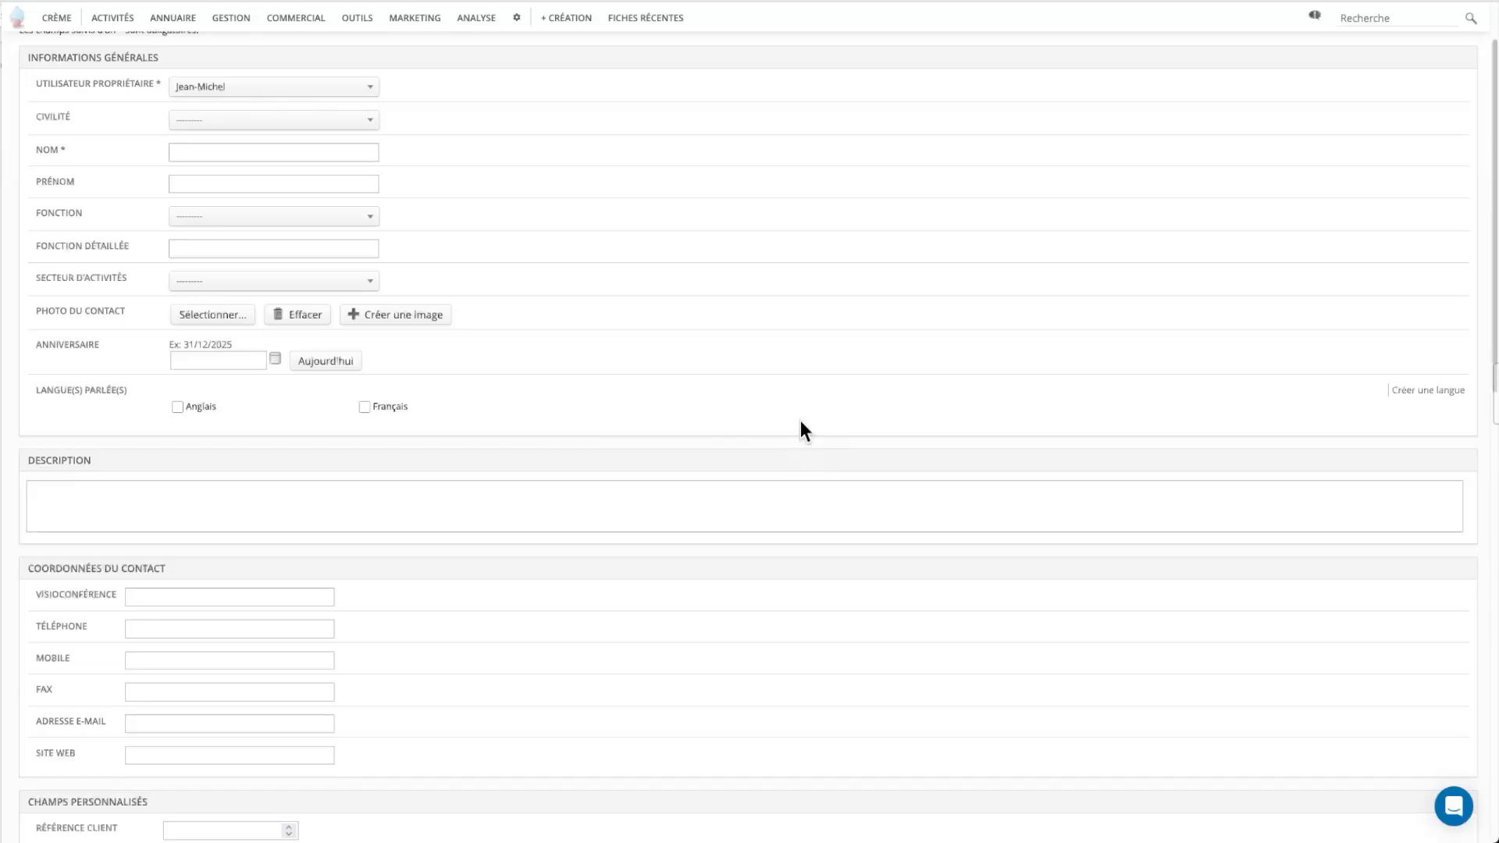
pyautogui.scroll(2, 765, 389)
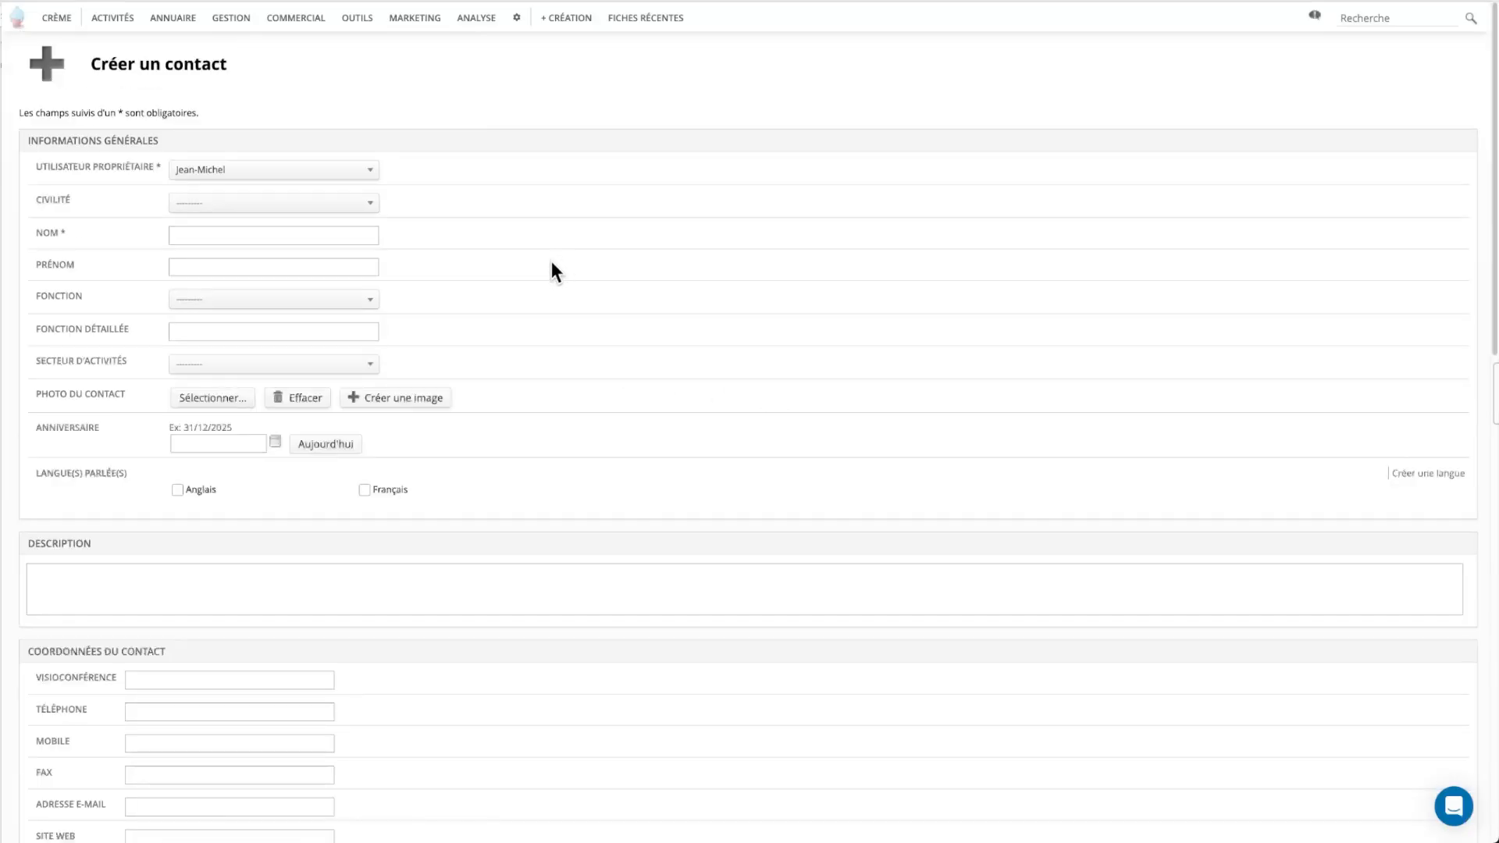
# Open a blank Créer une société form and scroll through it.
pyautogui.moveTo(566, 17)
pyautogui.click(584, 66)
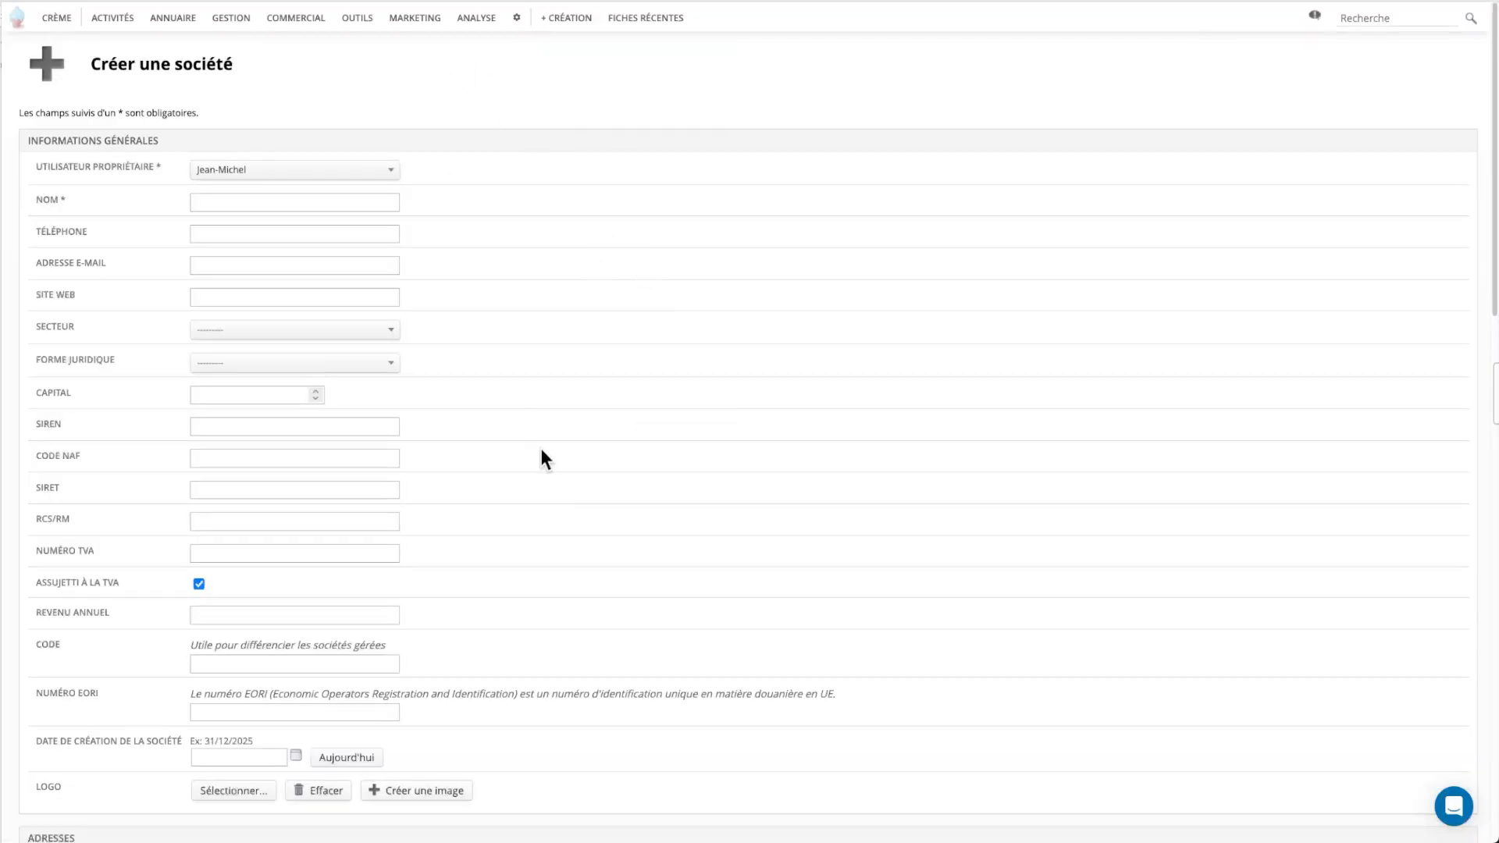
pyautogui.scroll(-5, 661, 490)
pyautogui.scroll(5, 641, 313)
# Go to the Sociétés list via Annuaire and start a new company from there.
pyautogui.click(563, 17)
pyautogui.moveTo(176, 21)
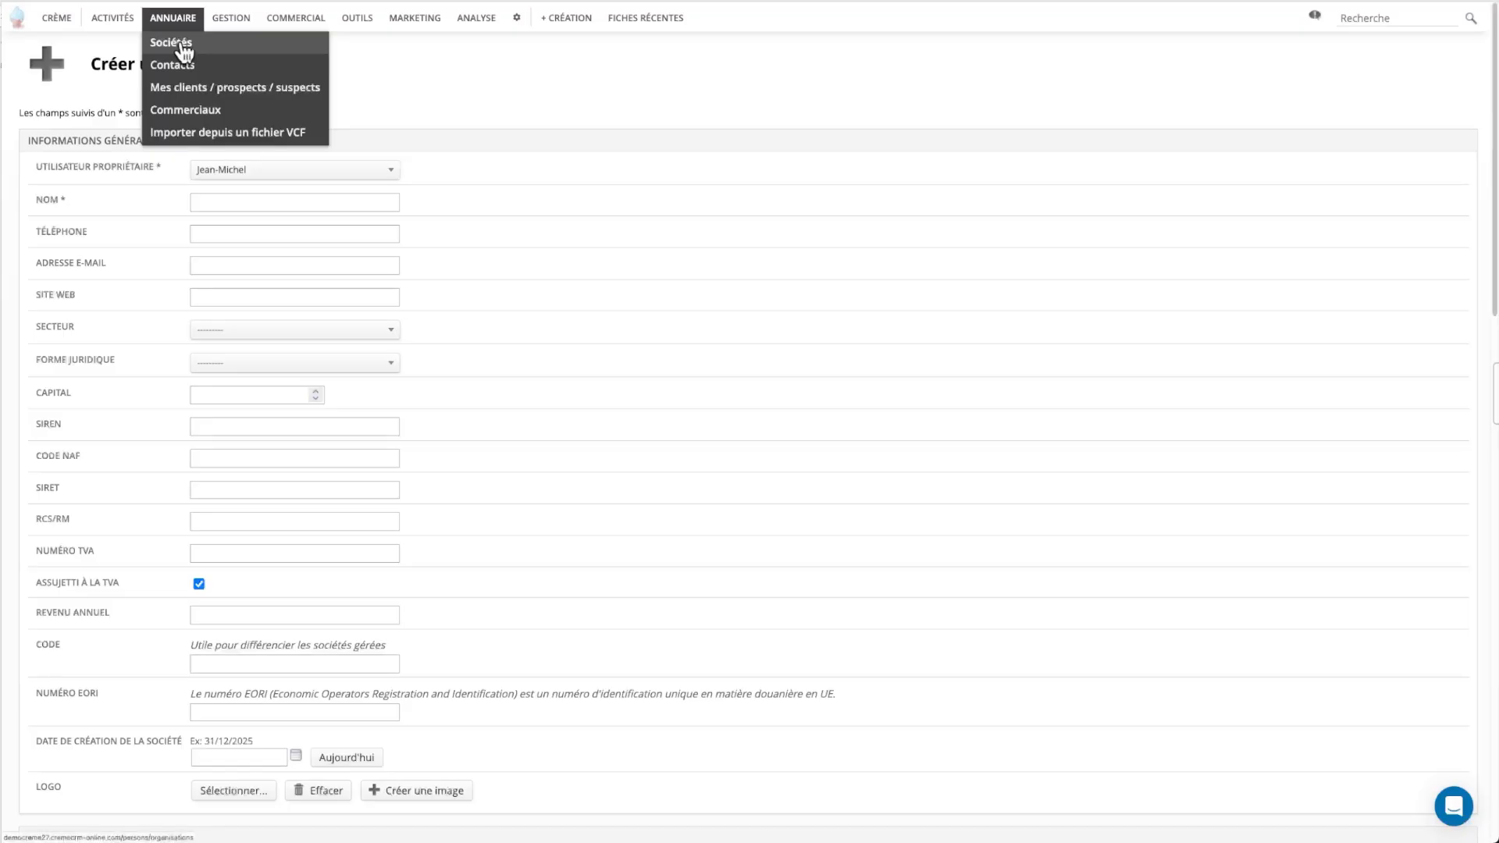
pyautogui.click(181, 42)
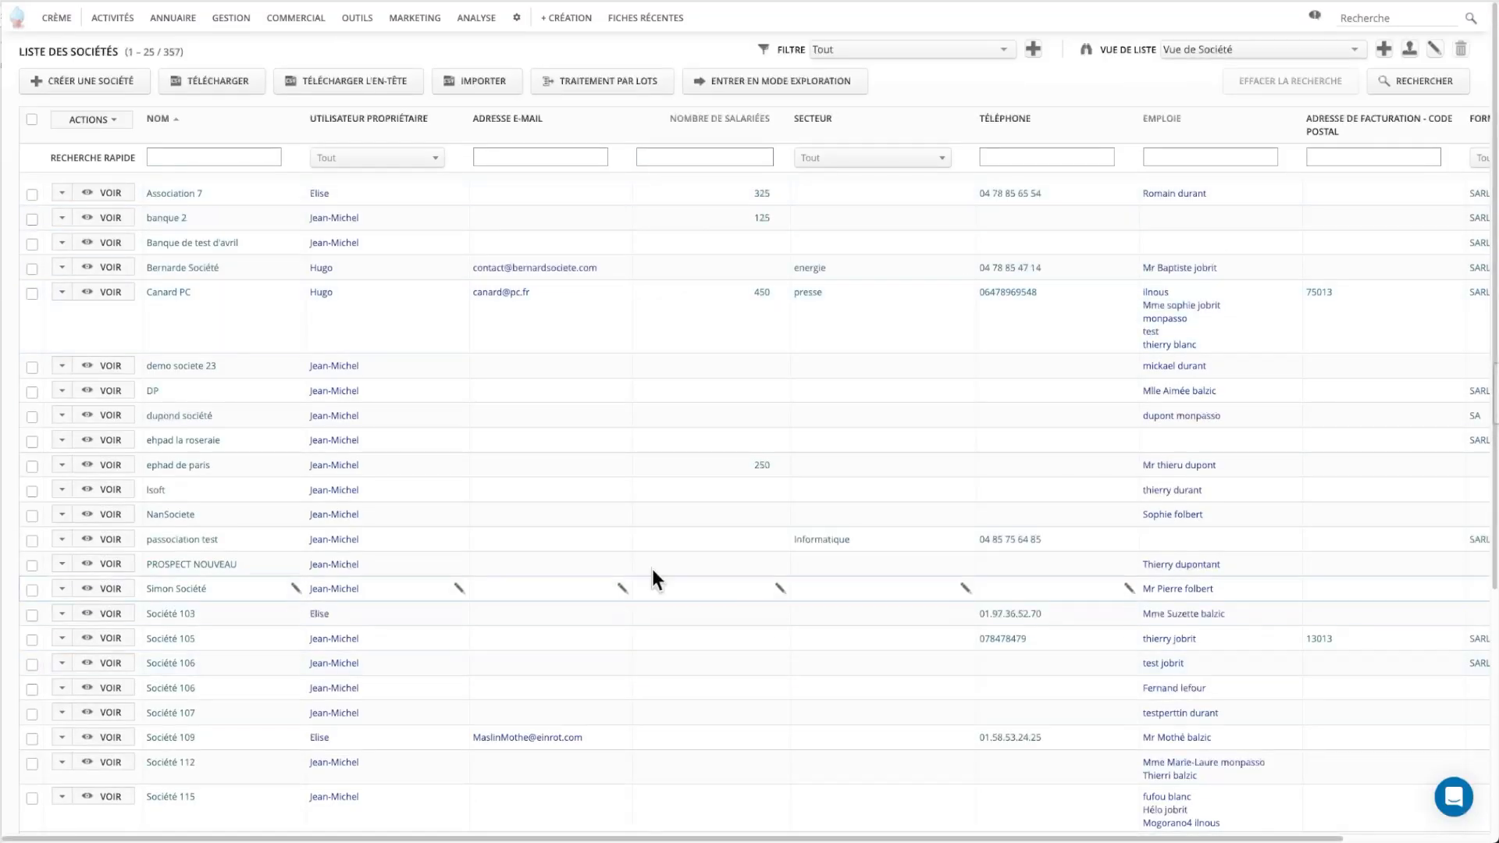
pyautogui.click(123, 88)
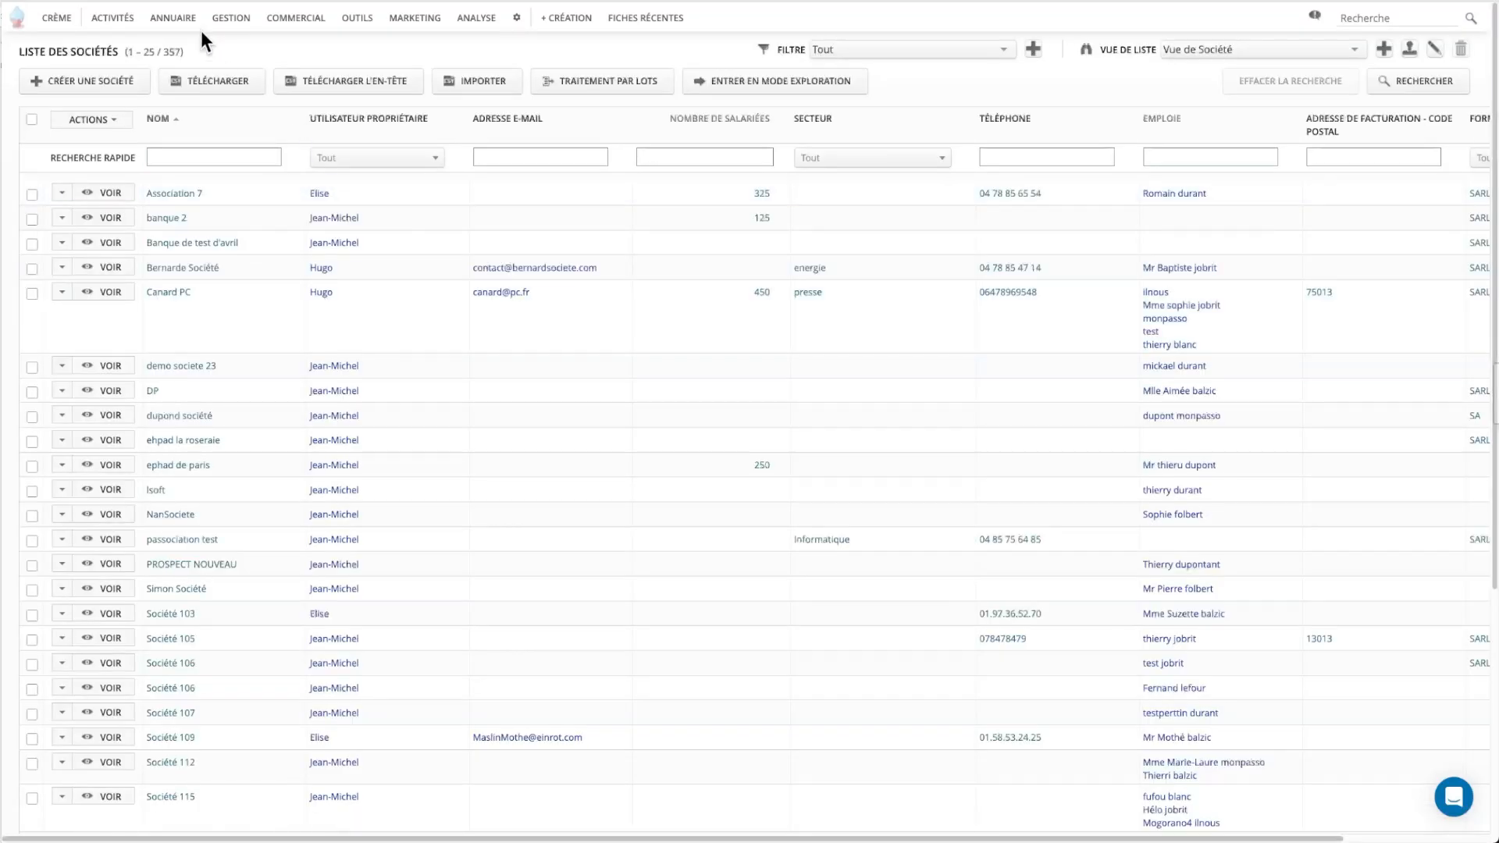
# Go to the Contacts list and start a new contact form.
pyautogui.moveTo(185, 21)
pyautogui.click(185, 64)
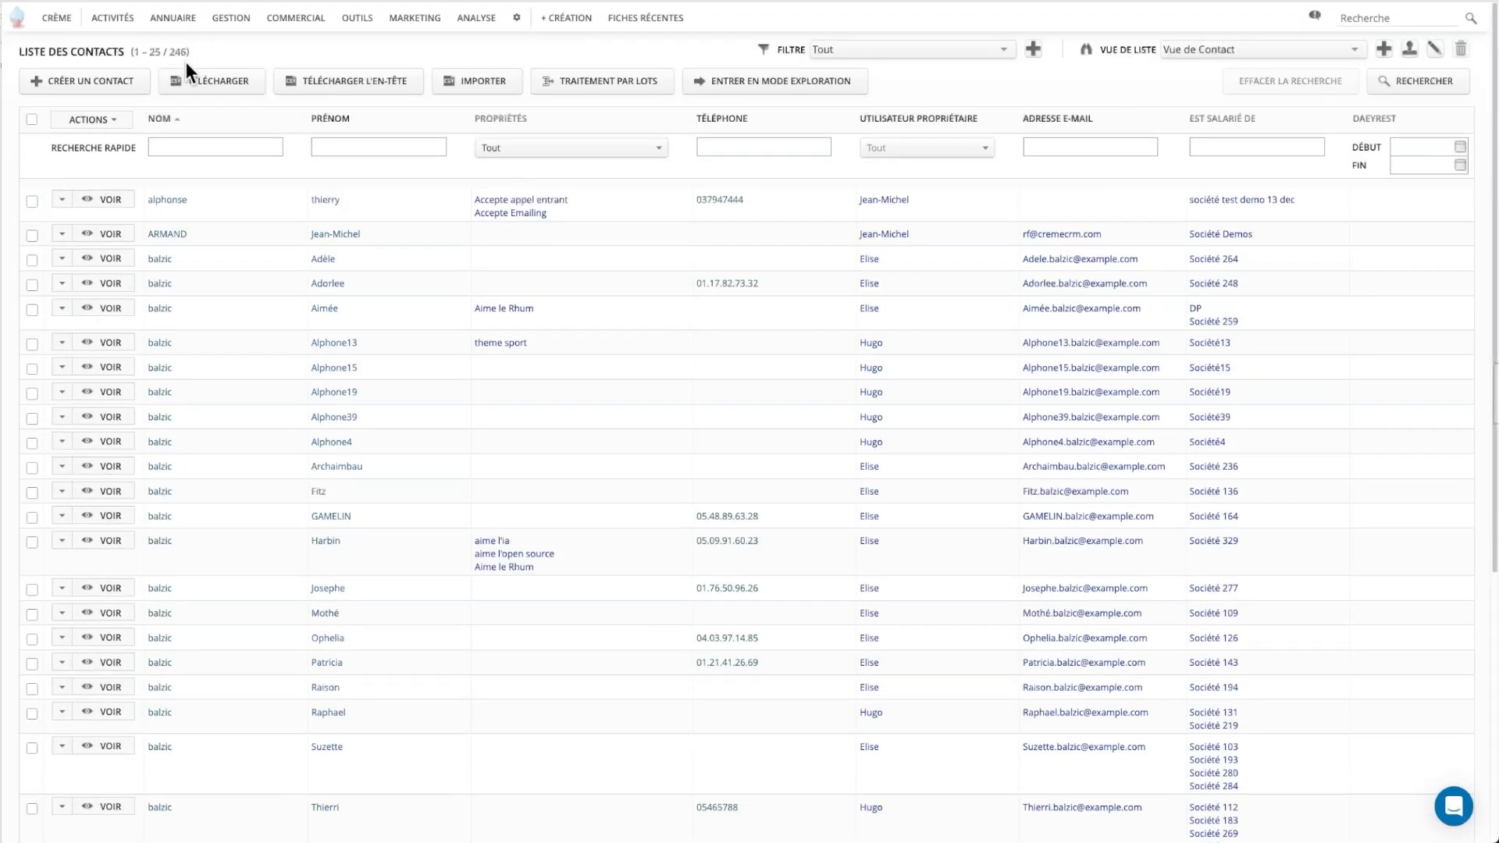
pyautogui.click(125, 94)
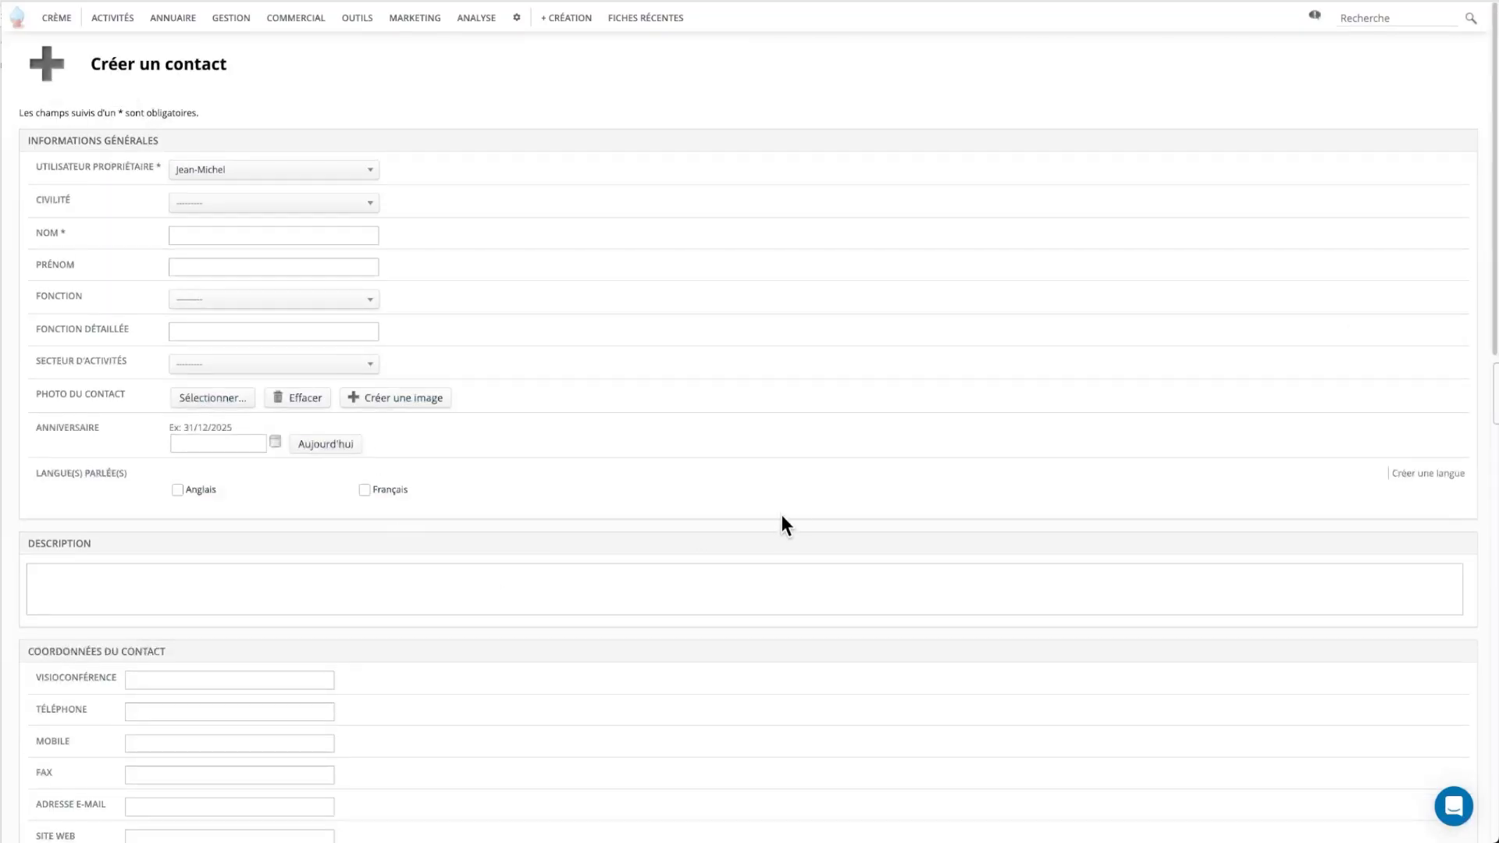
pyautogui.scroll(-13, 792, 500)
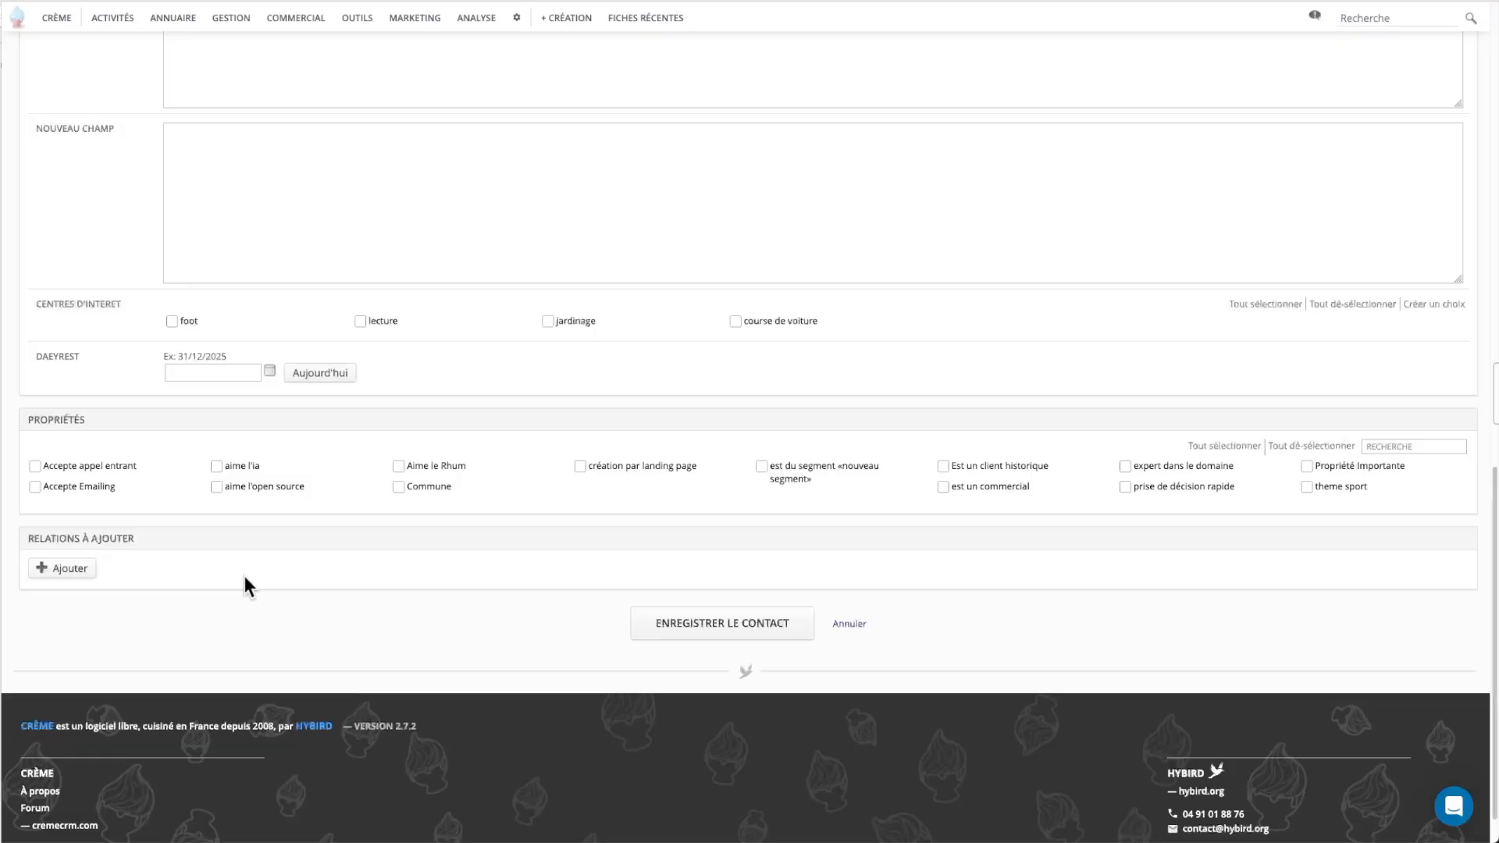
# Add a relation of type 'est salarié de — emploie' under Relations à ajouter.
pyautogui.click(83, 575)
pyautogui.click(184, 571)
pyautogui.write('em')
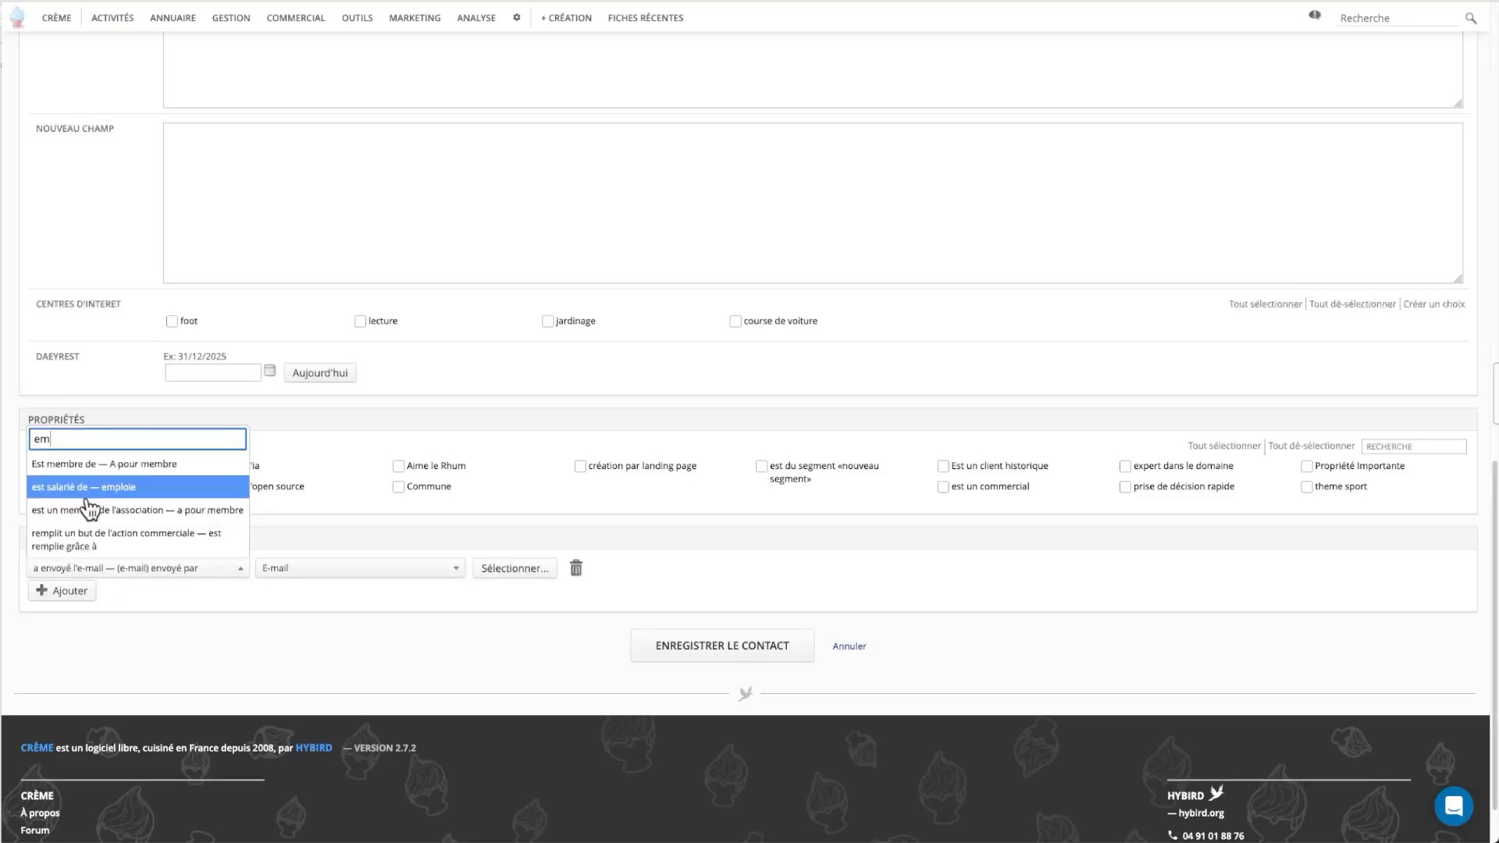
pyautogui.click(85, 492)
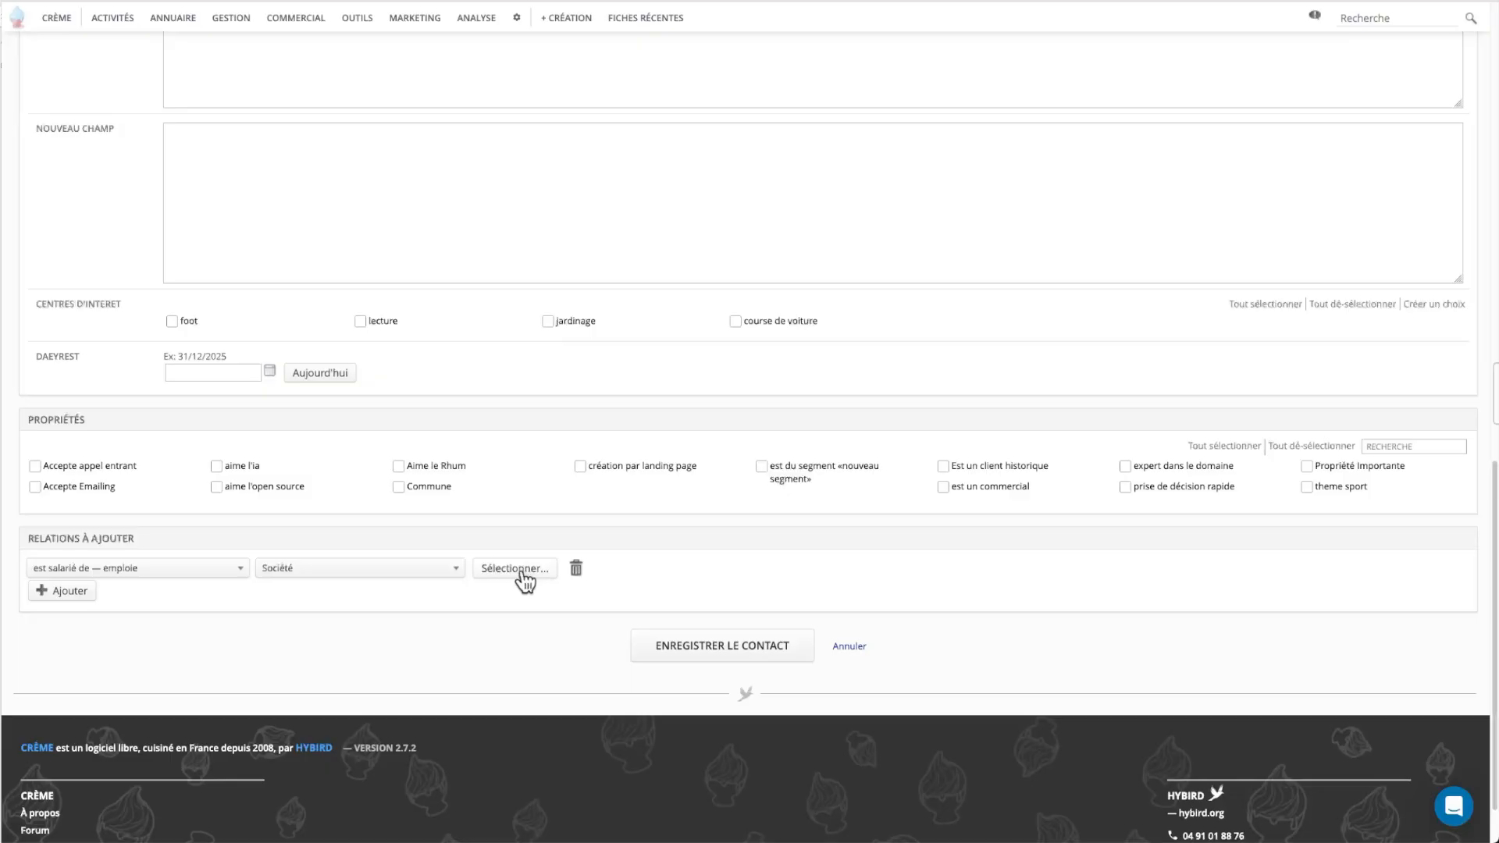
# Open the Canard PC, SARL record from the Sociétés list and scroll to its Salariés panel.
pyautogui.moveTo(153, 29)
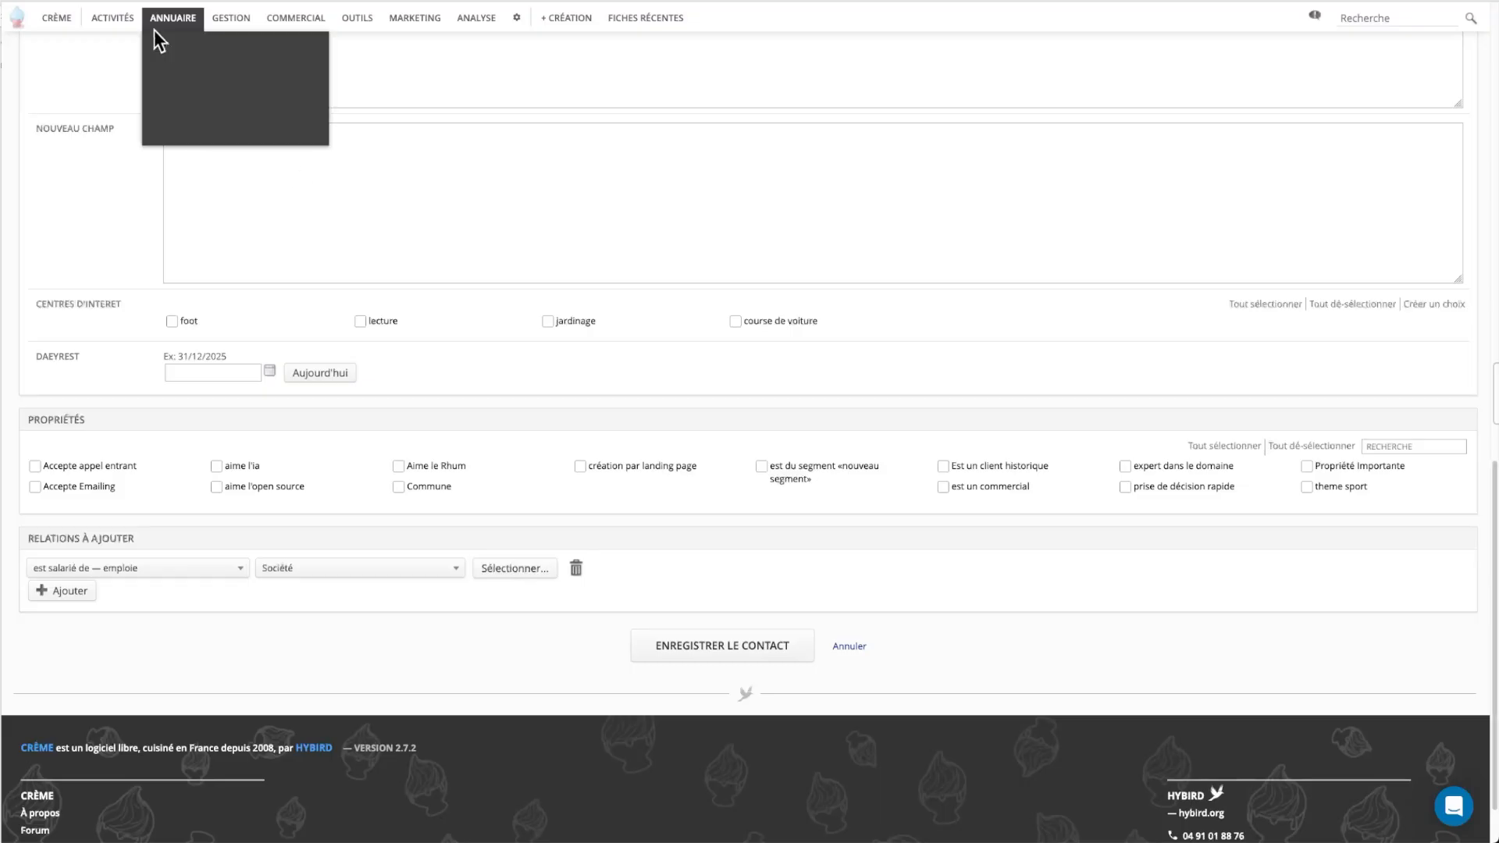
pyautogui.click(175, 45)
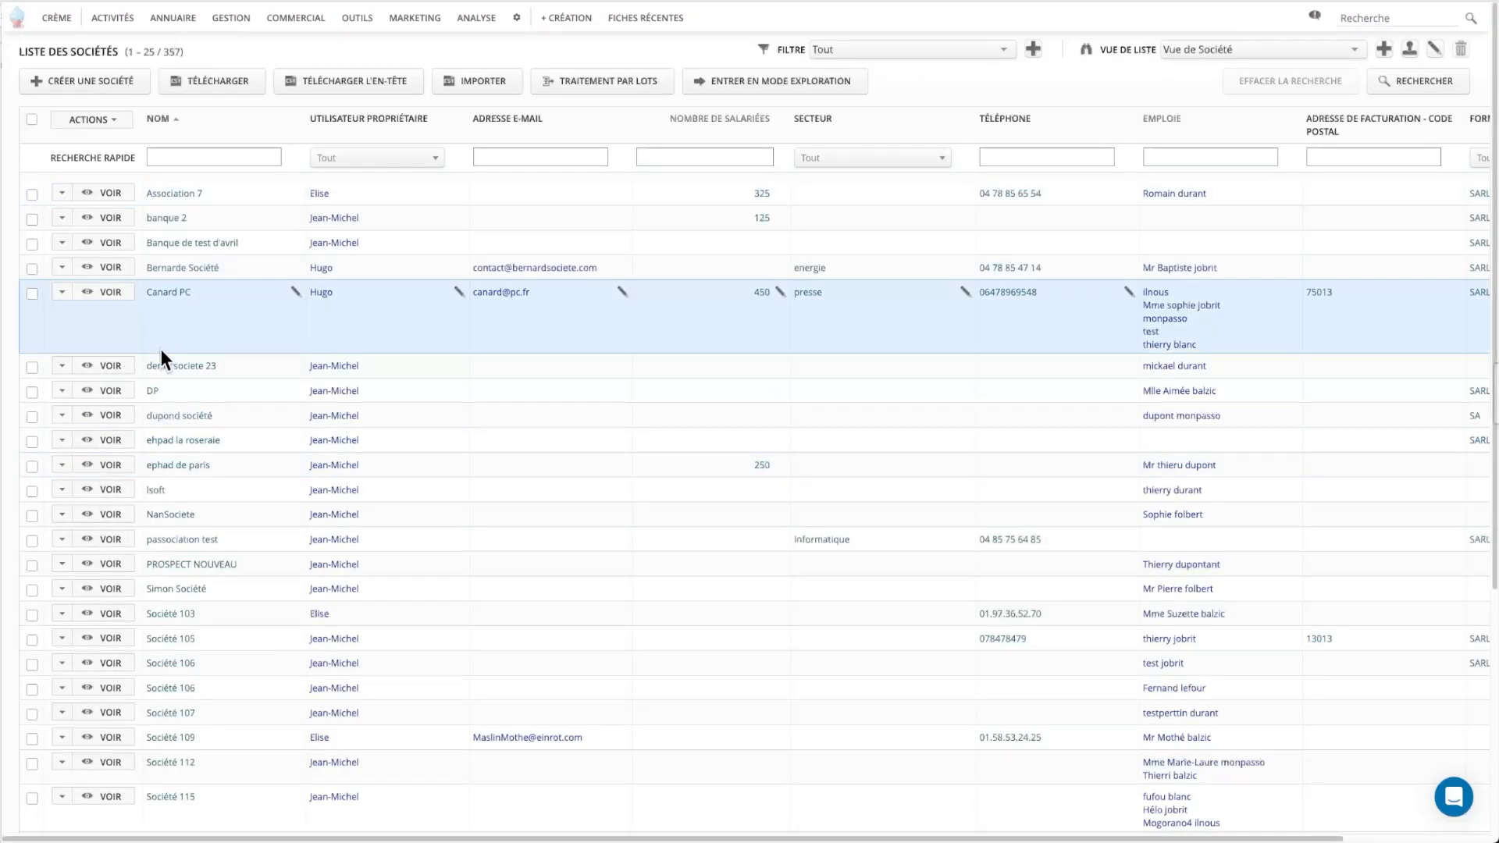
pyautogui.click(111, 293)
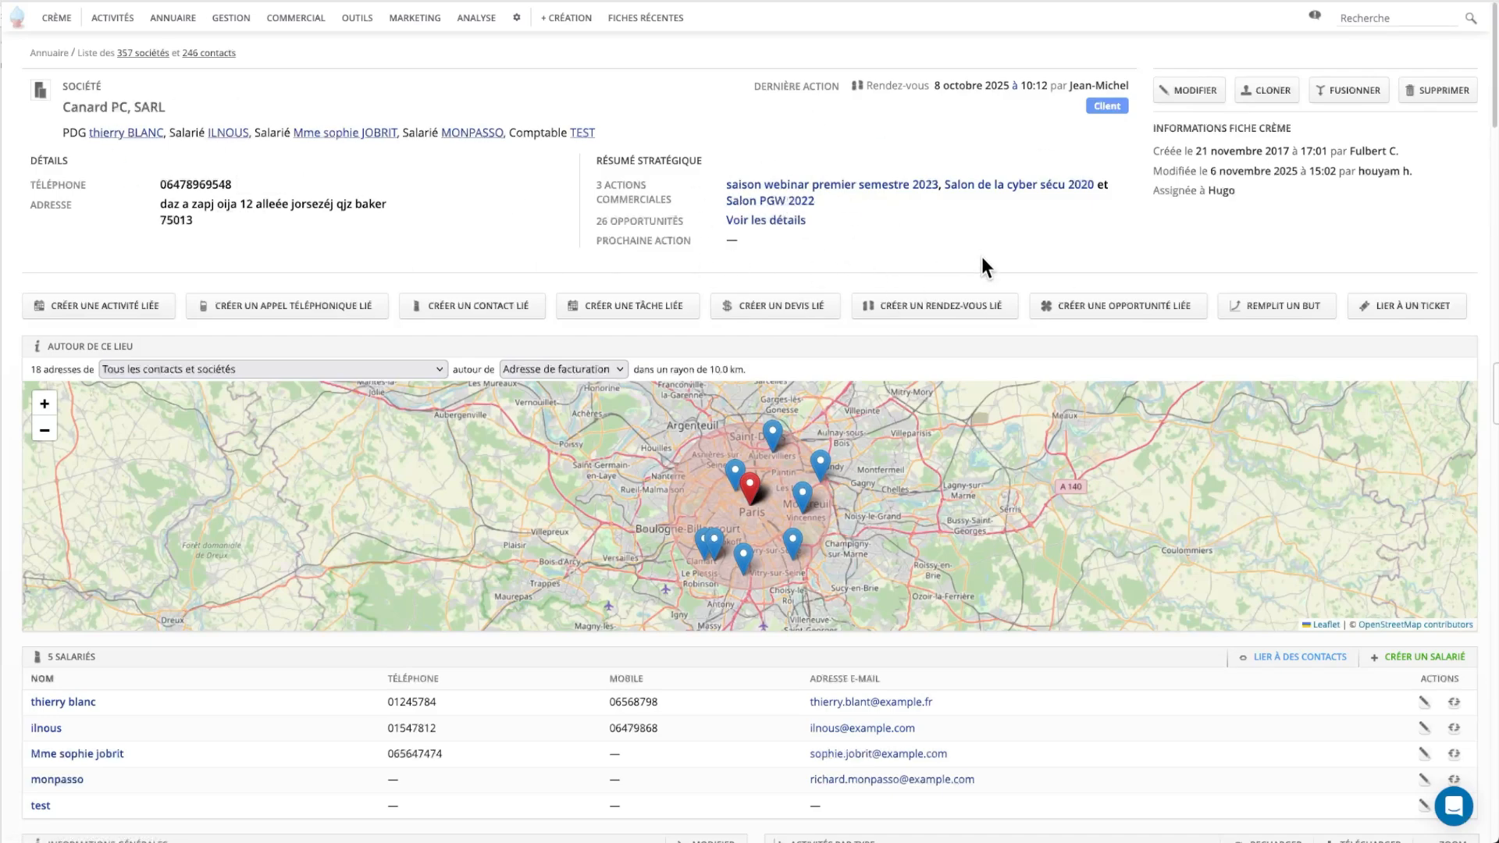
pyautogui.scroll(-2, 480, 679)
pyautogui.scroll(-1, 466, 670)
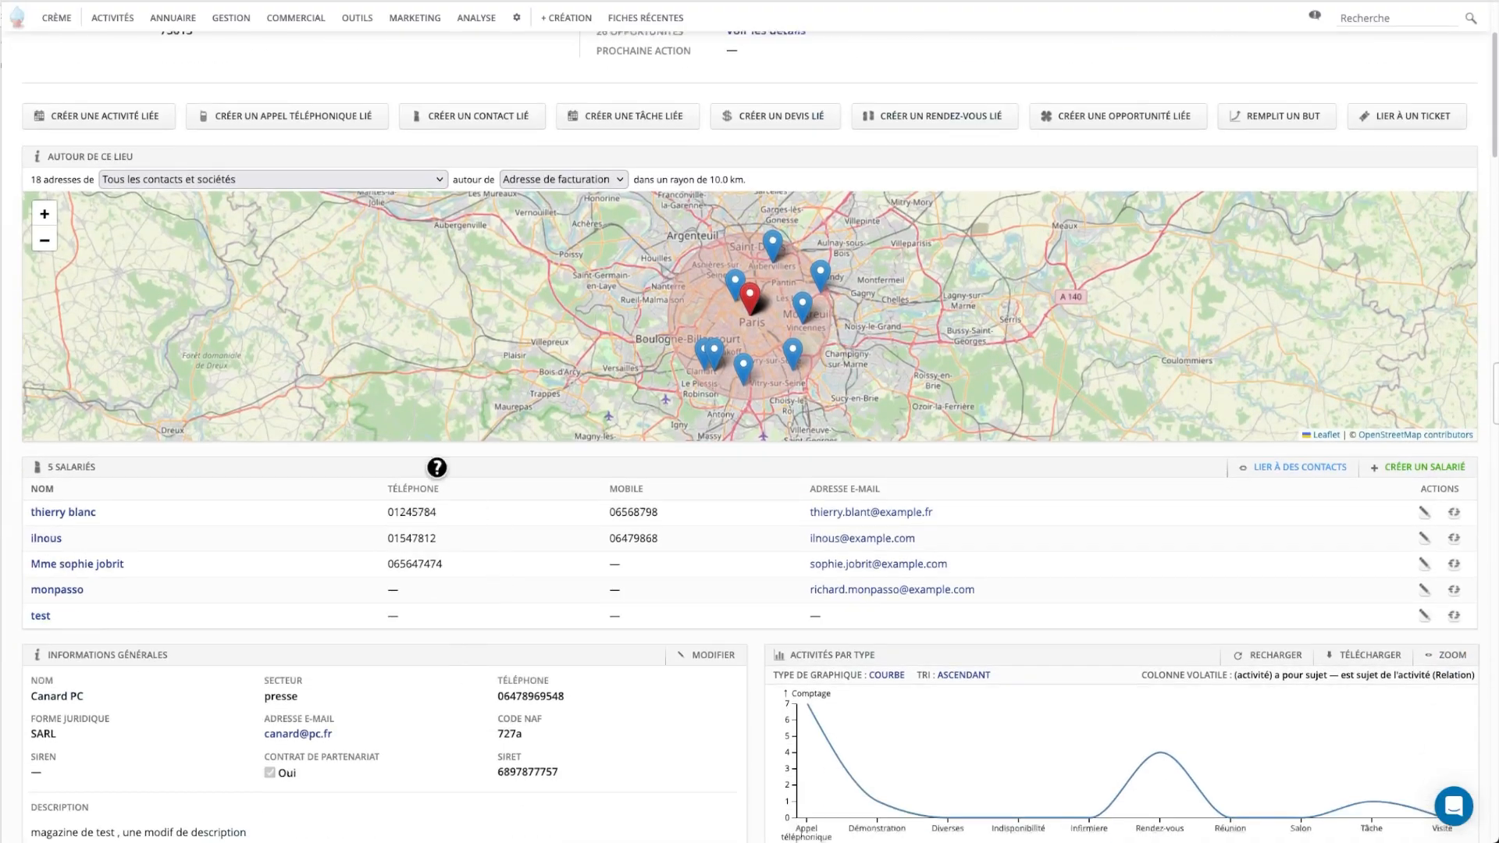
# Start a new employee contact linked to Canard PC and enter the contact's last and first names.
pyautogui.click(1384, 475)
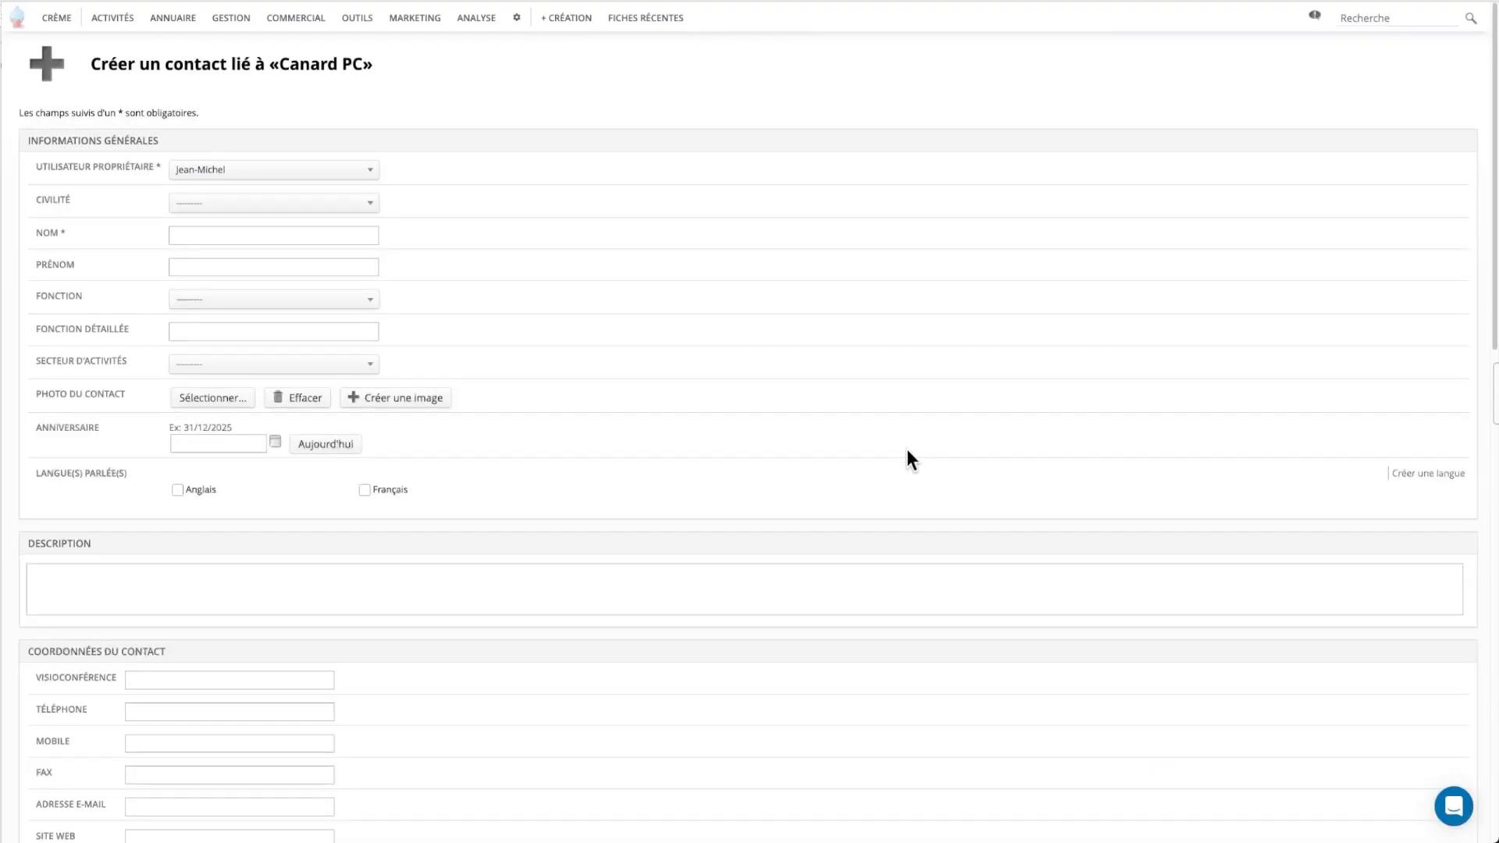
pyautogui.click(262, 237)
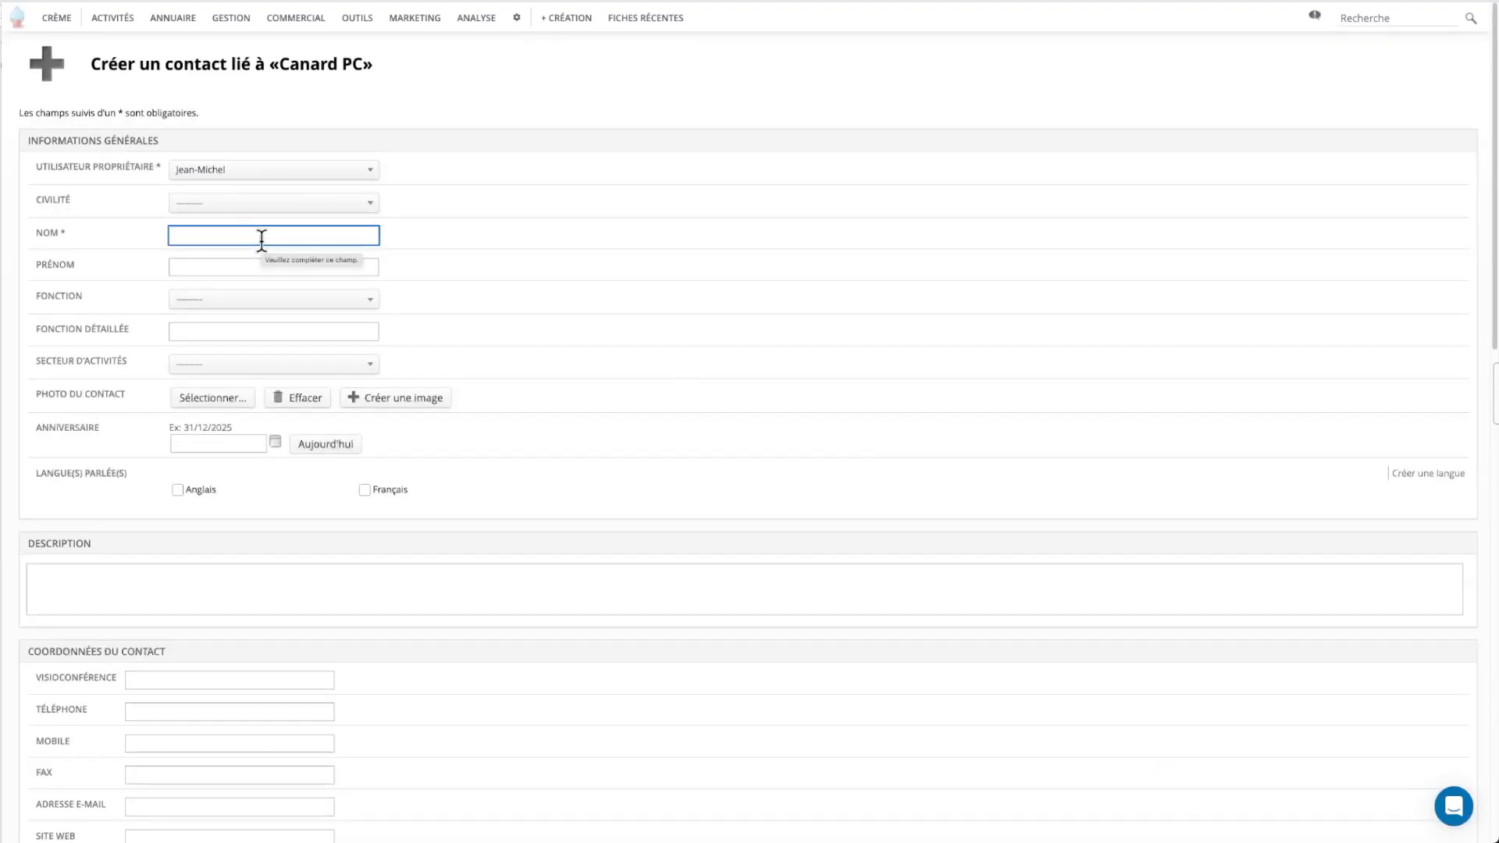
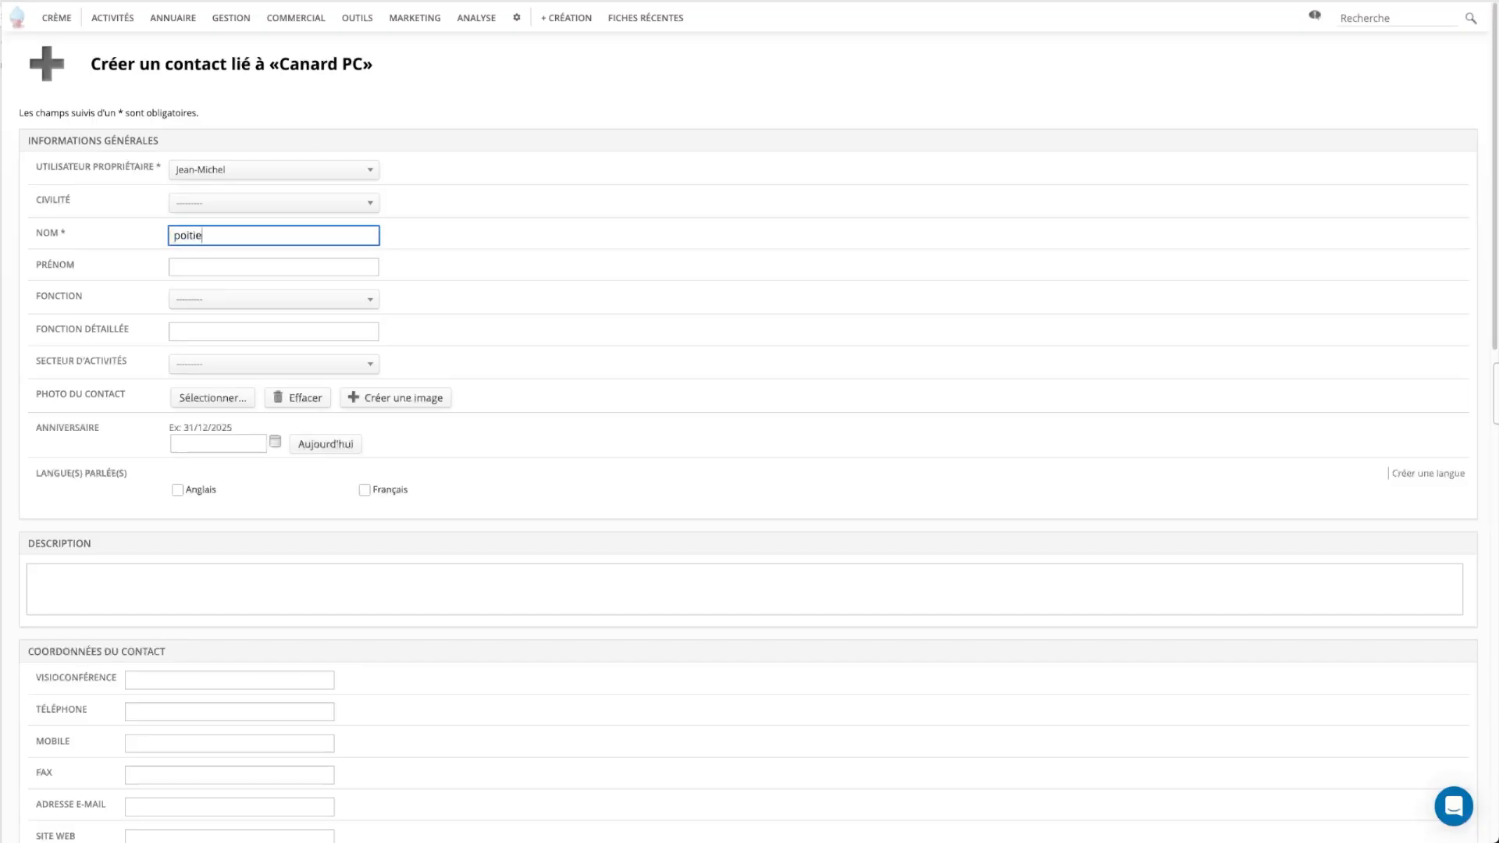
pyautogui.click(250, 267)
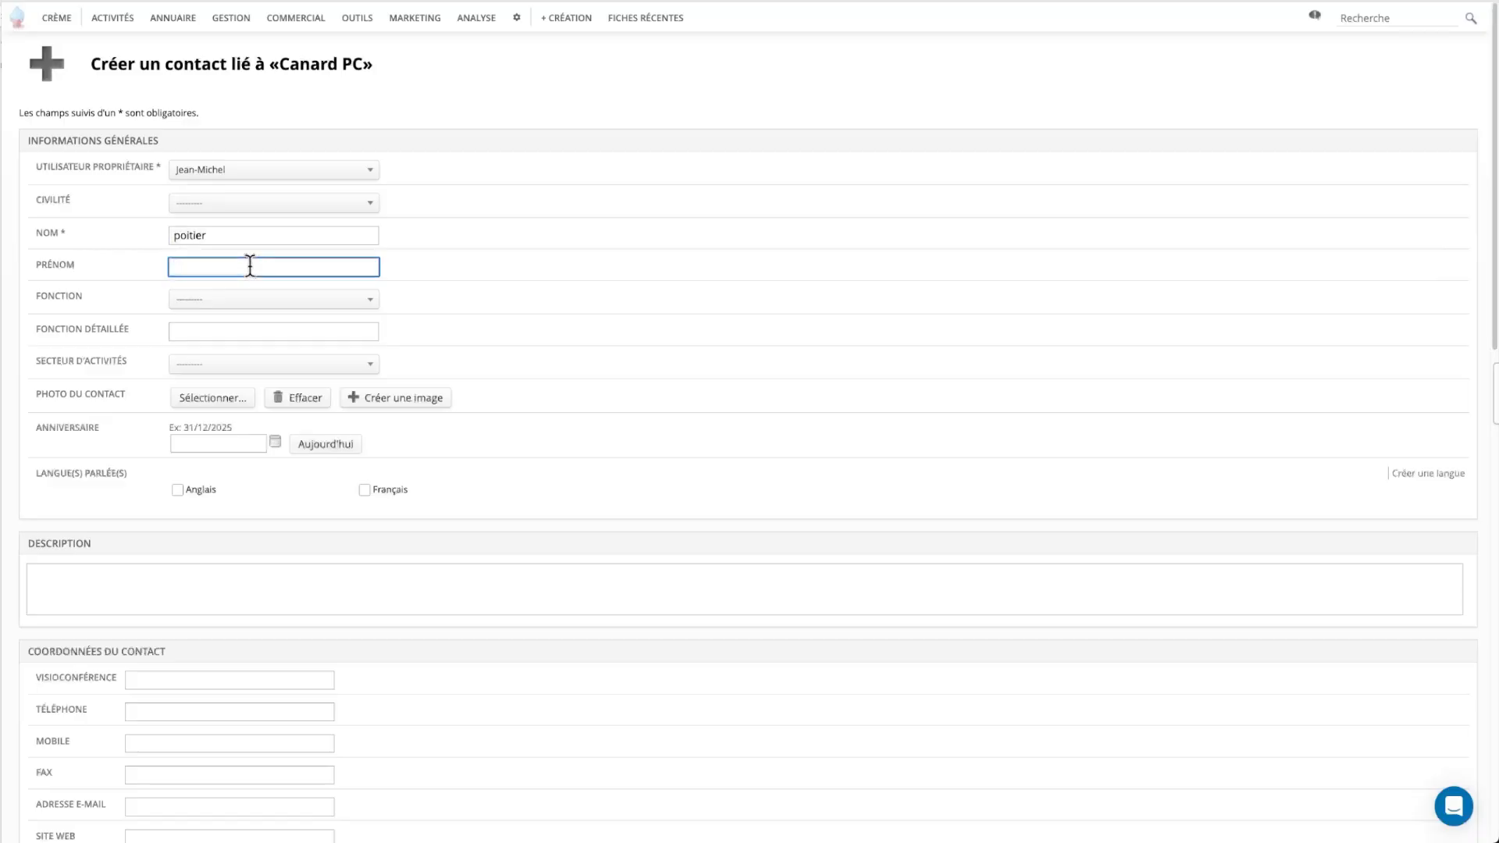
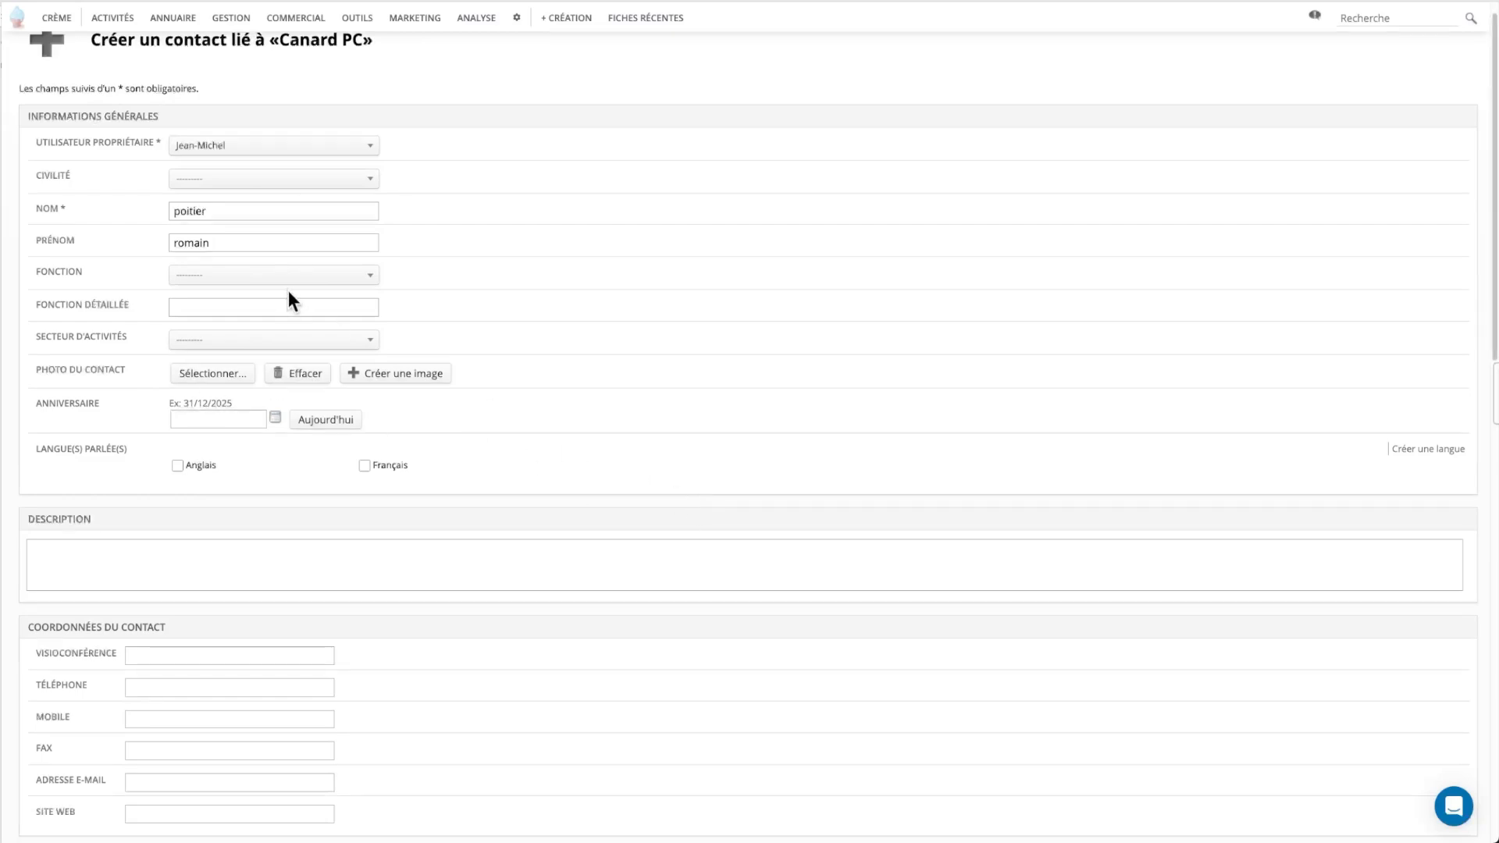
# Set the function to Technicien and save the contact.
pyautogui.click(289, 279)
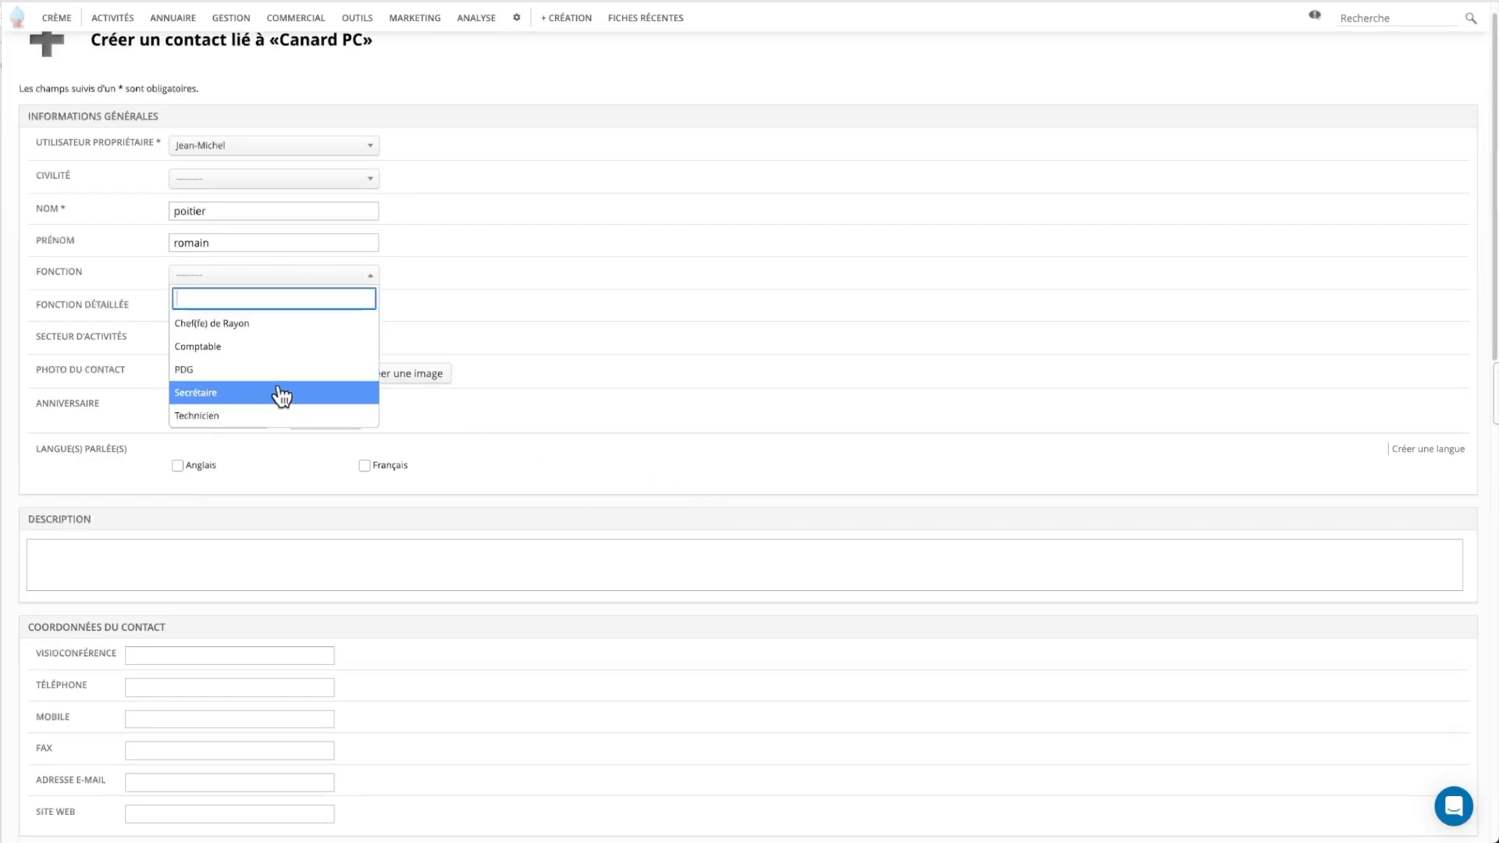
pyautogui.click(273, 416)
pyautogui.scroll(-10, 665, 287)
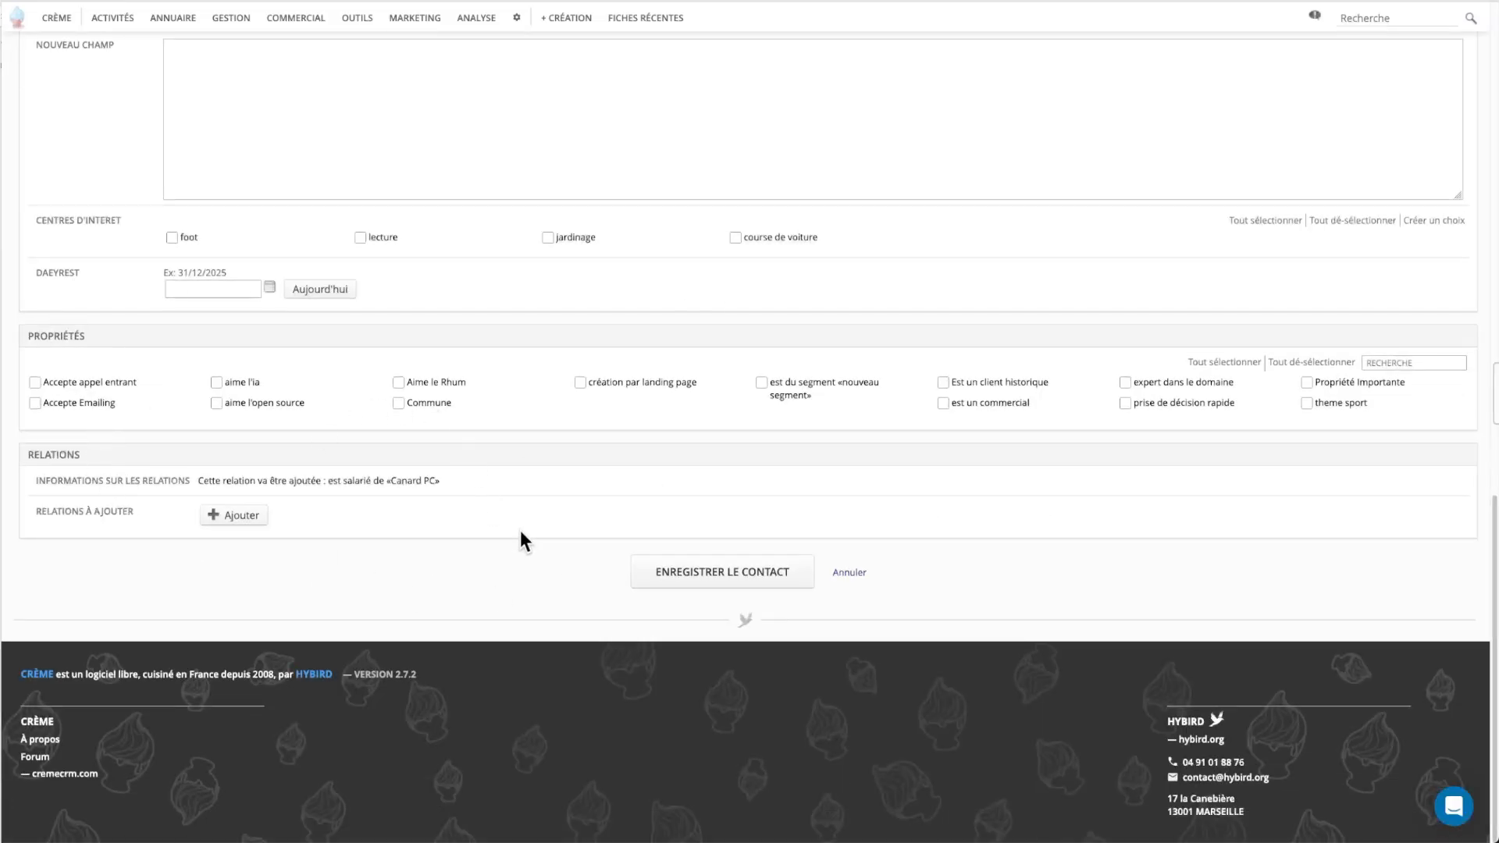
pyautogui.click(717, 571)
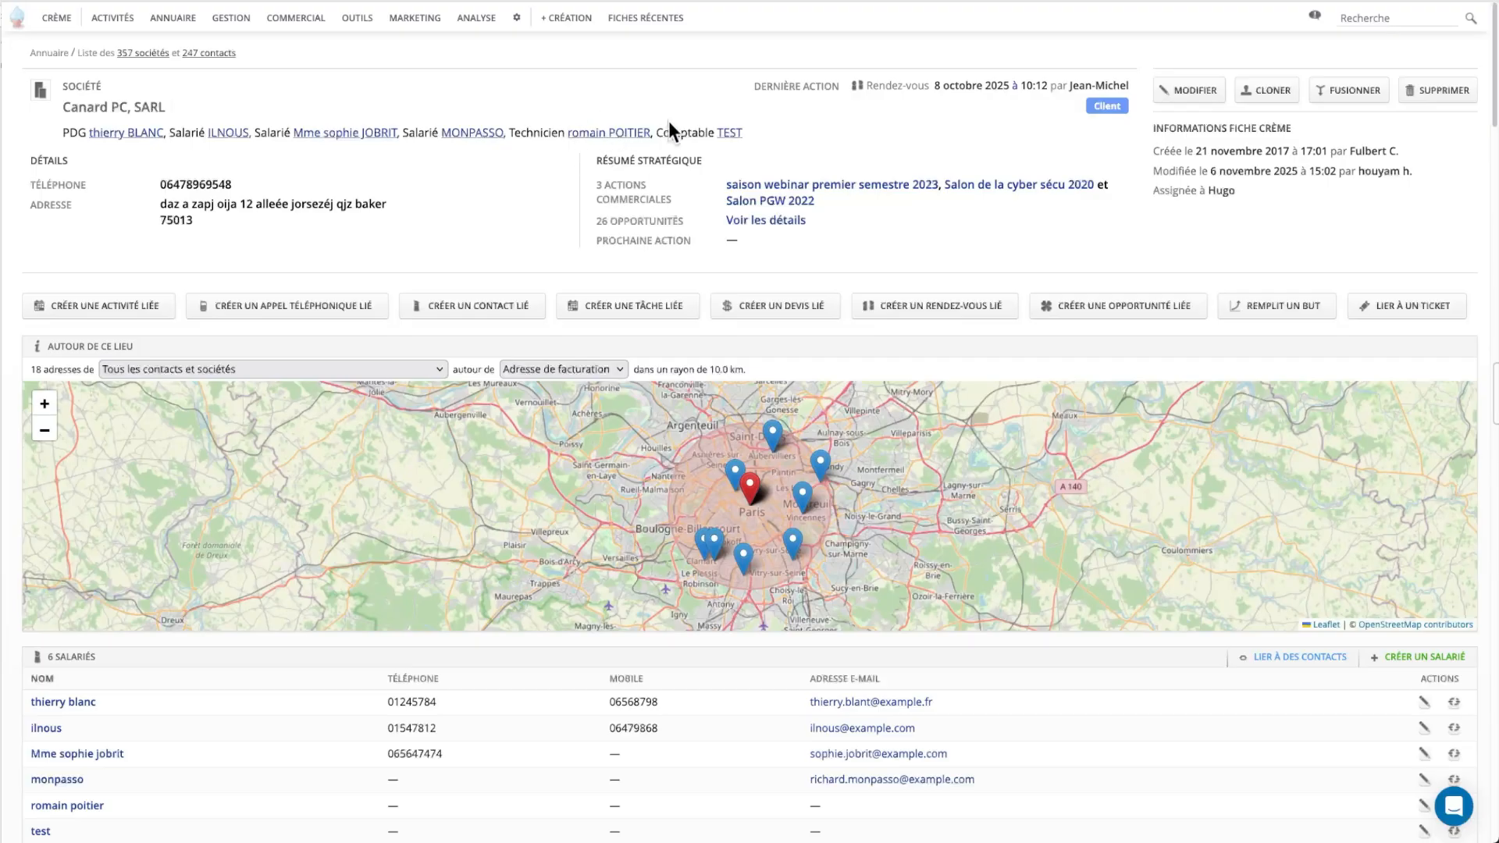
# Scroll to the Salariés table and open the quick edit on the new employee's row.
pyautogui.scroll(-2, 898, 484)
pyautogui.scroll(-5, 1043, 666)
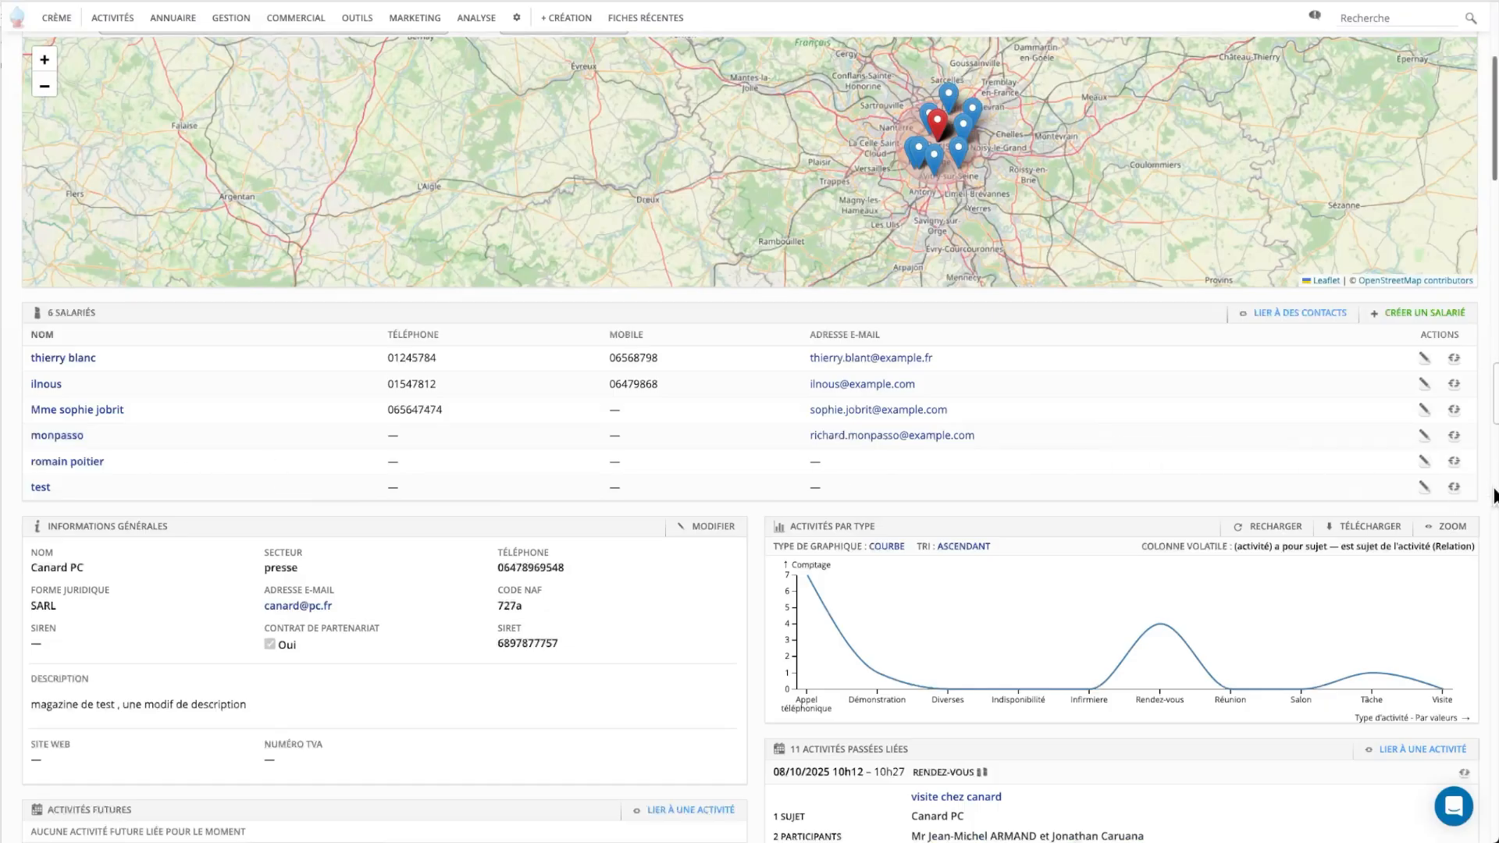
pyautogui.click(1426, 464)
# Enter the phone number (correcting one digit), mobile number and e-mail address, then save.
pyautogui.click(359, 429)
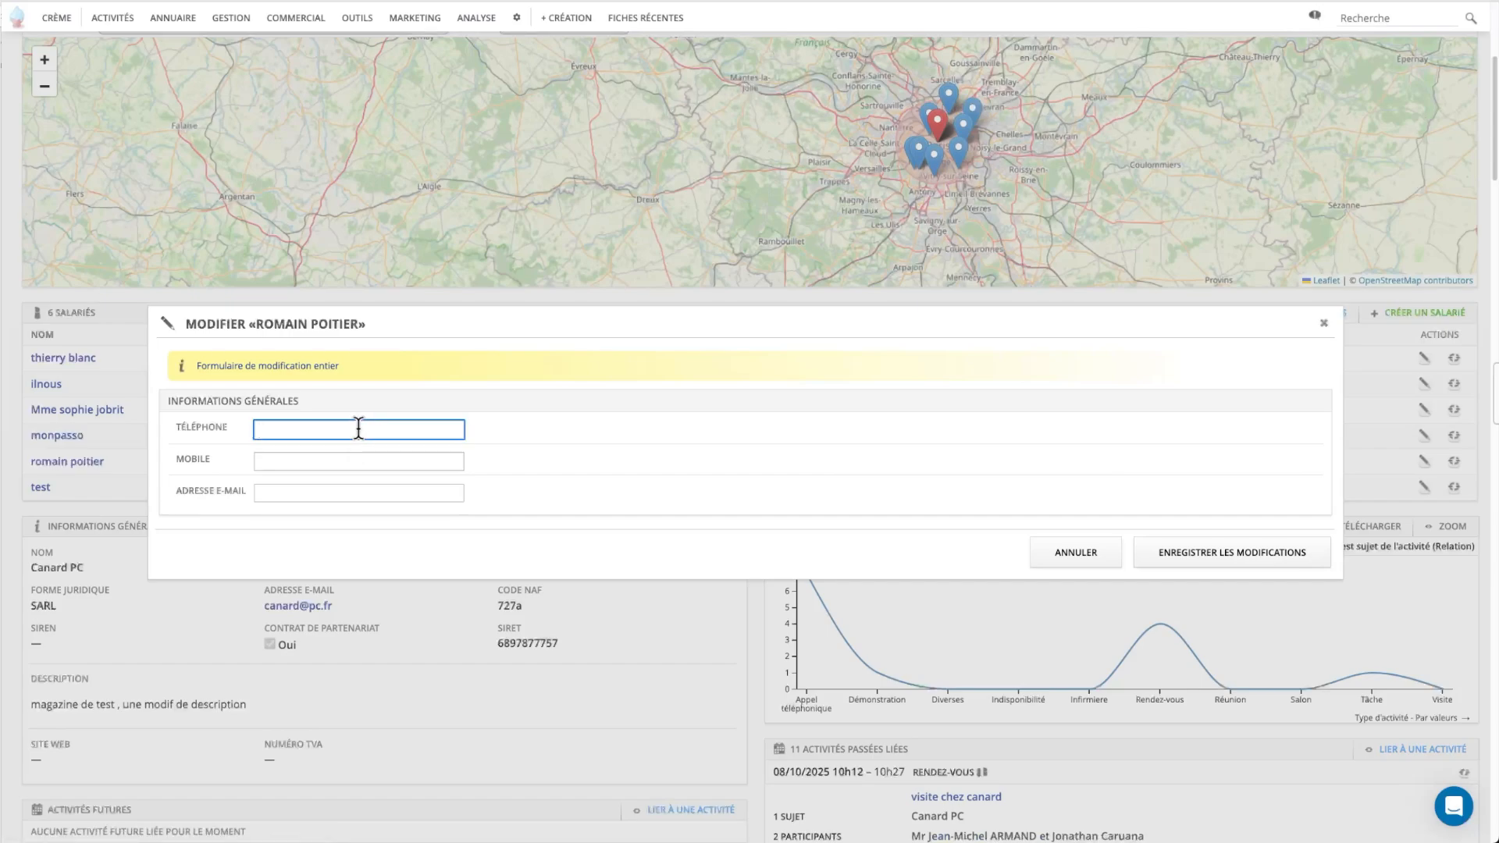
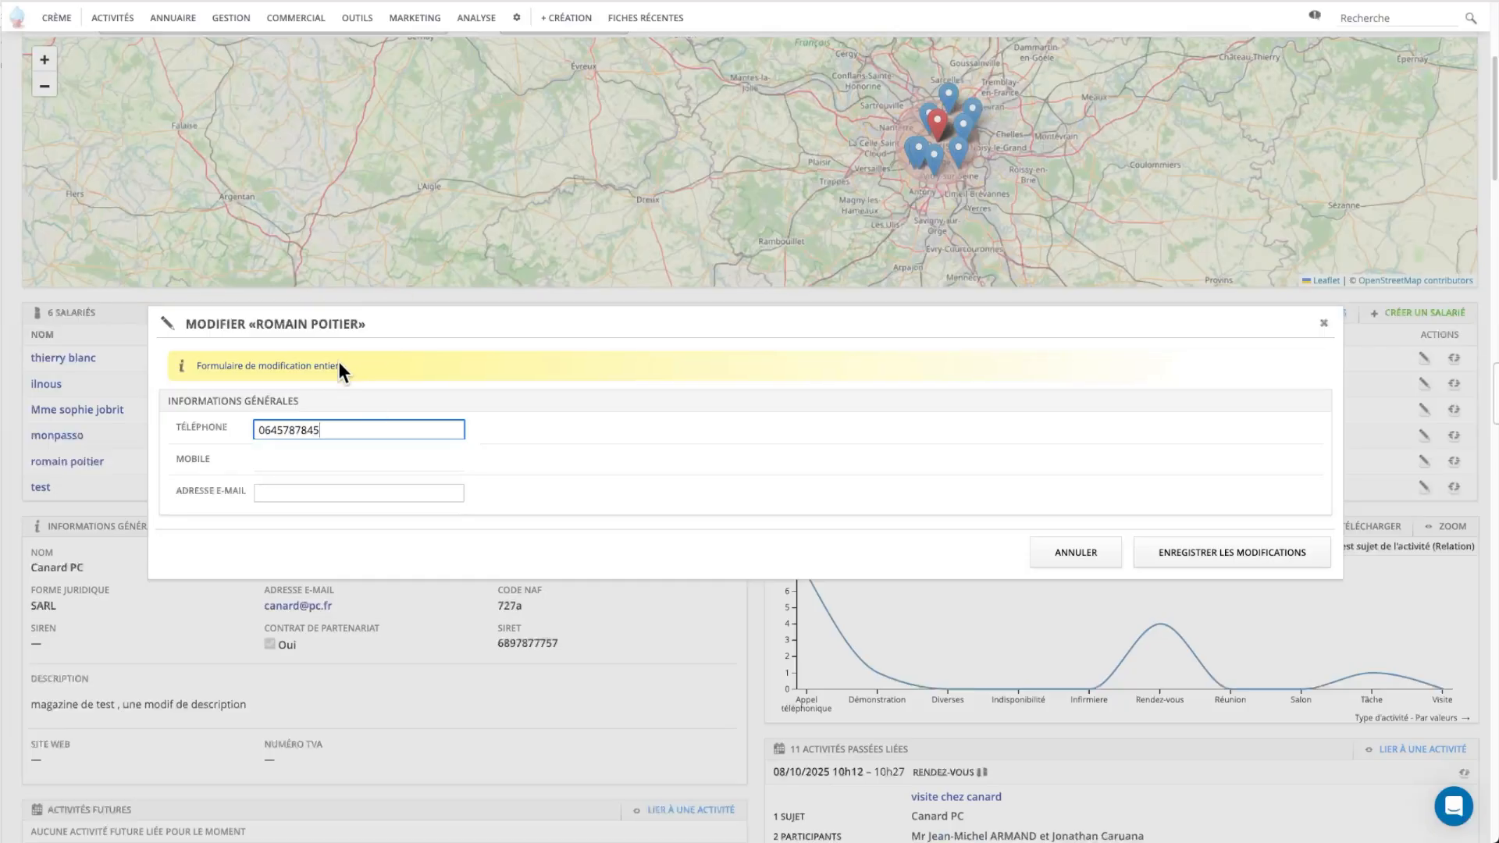
pyautogui.click(268, 426)
pyautogui.press('Right')
pyautogui.press('BackSpace')
pyautogui.write('4')
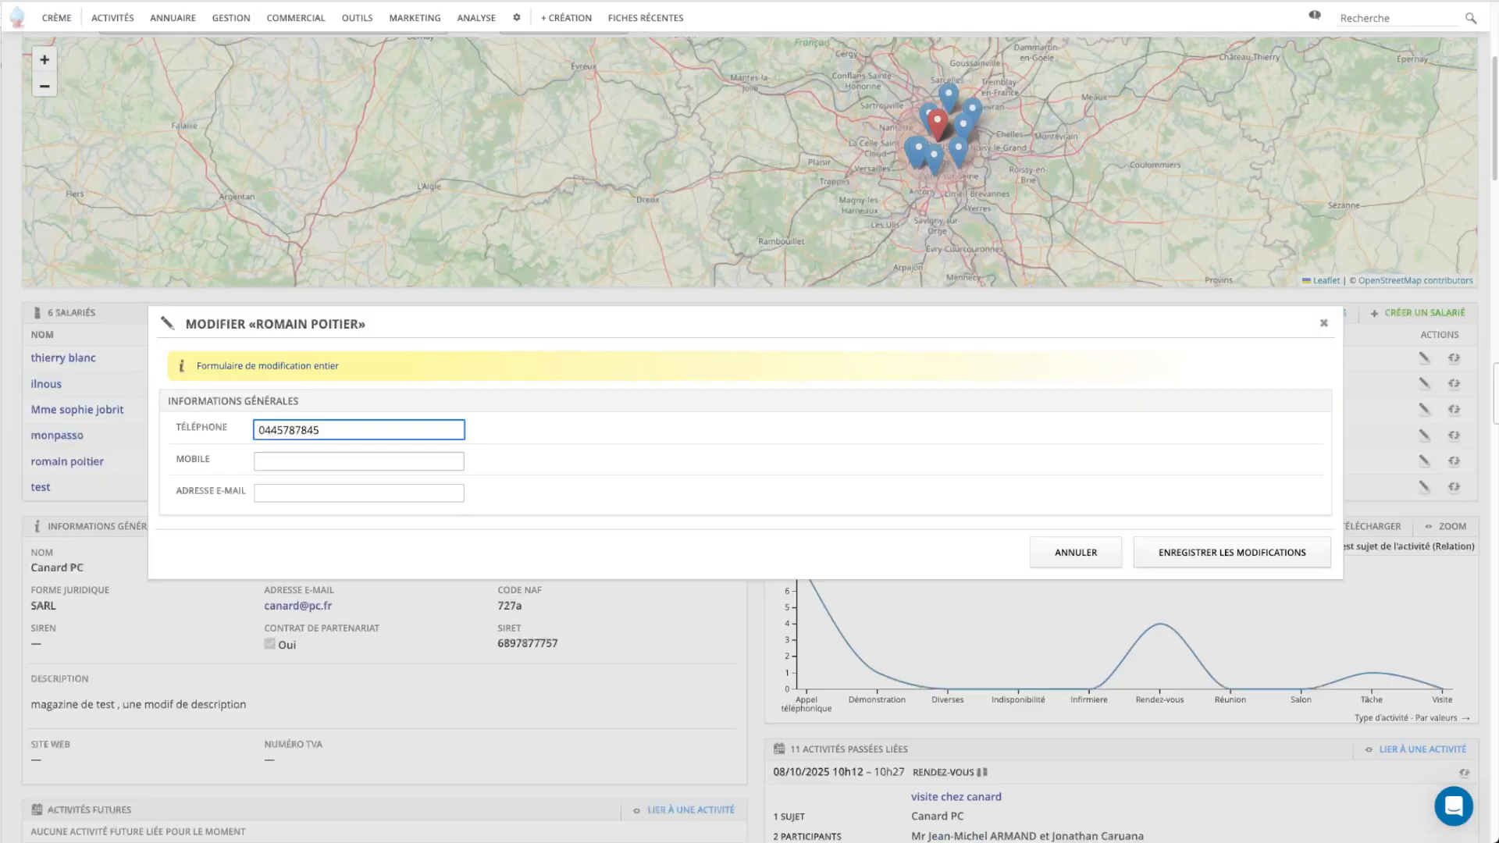
pyautogui.click(308, 453)
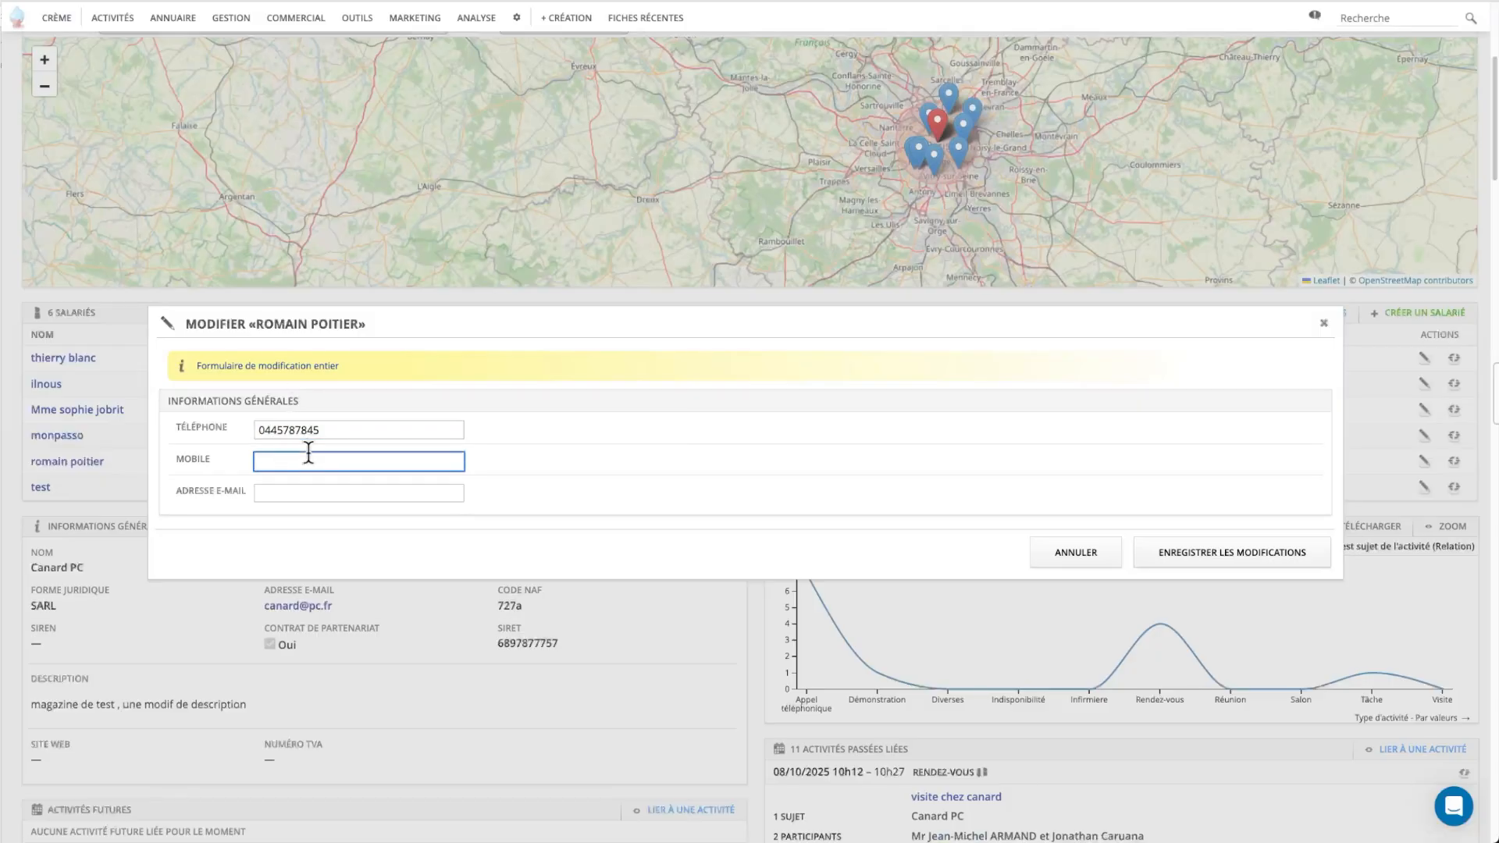
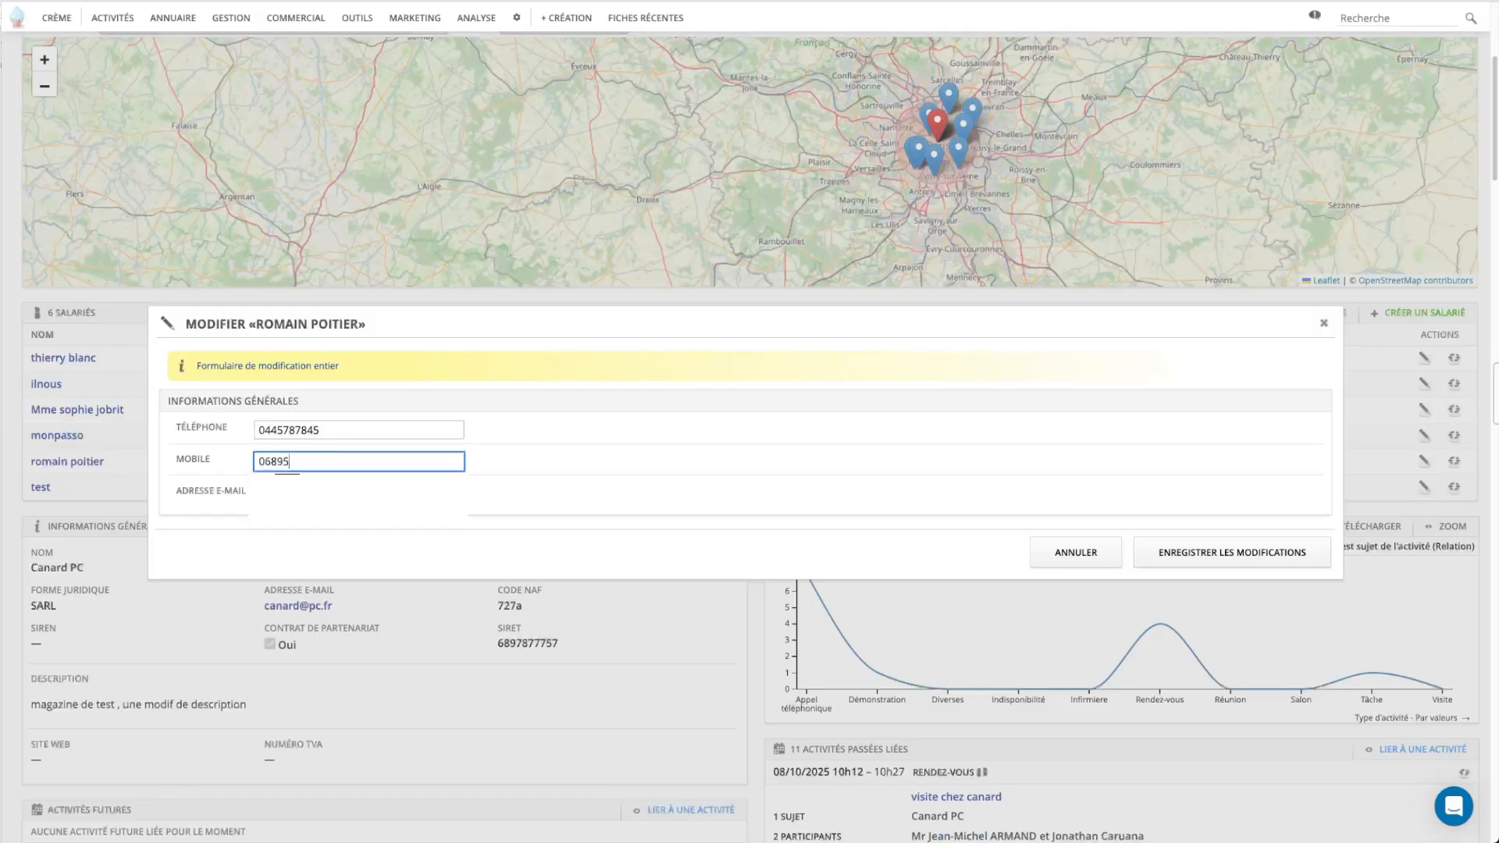
pyautogui.click(445, 494)
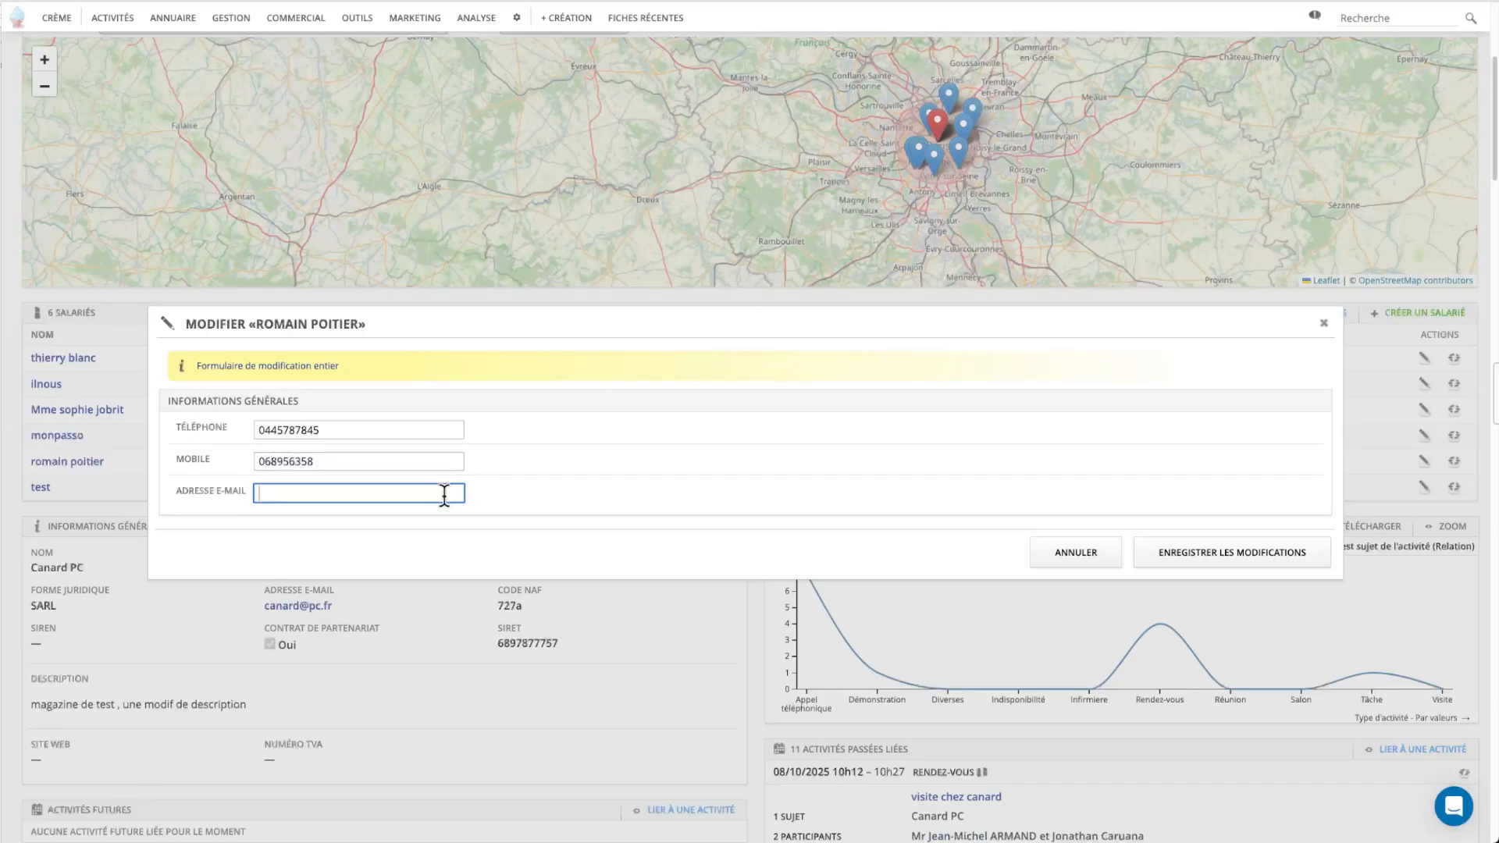
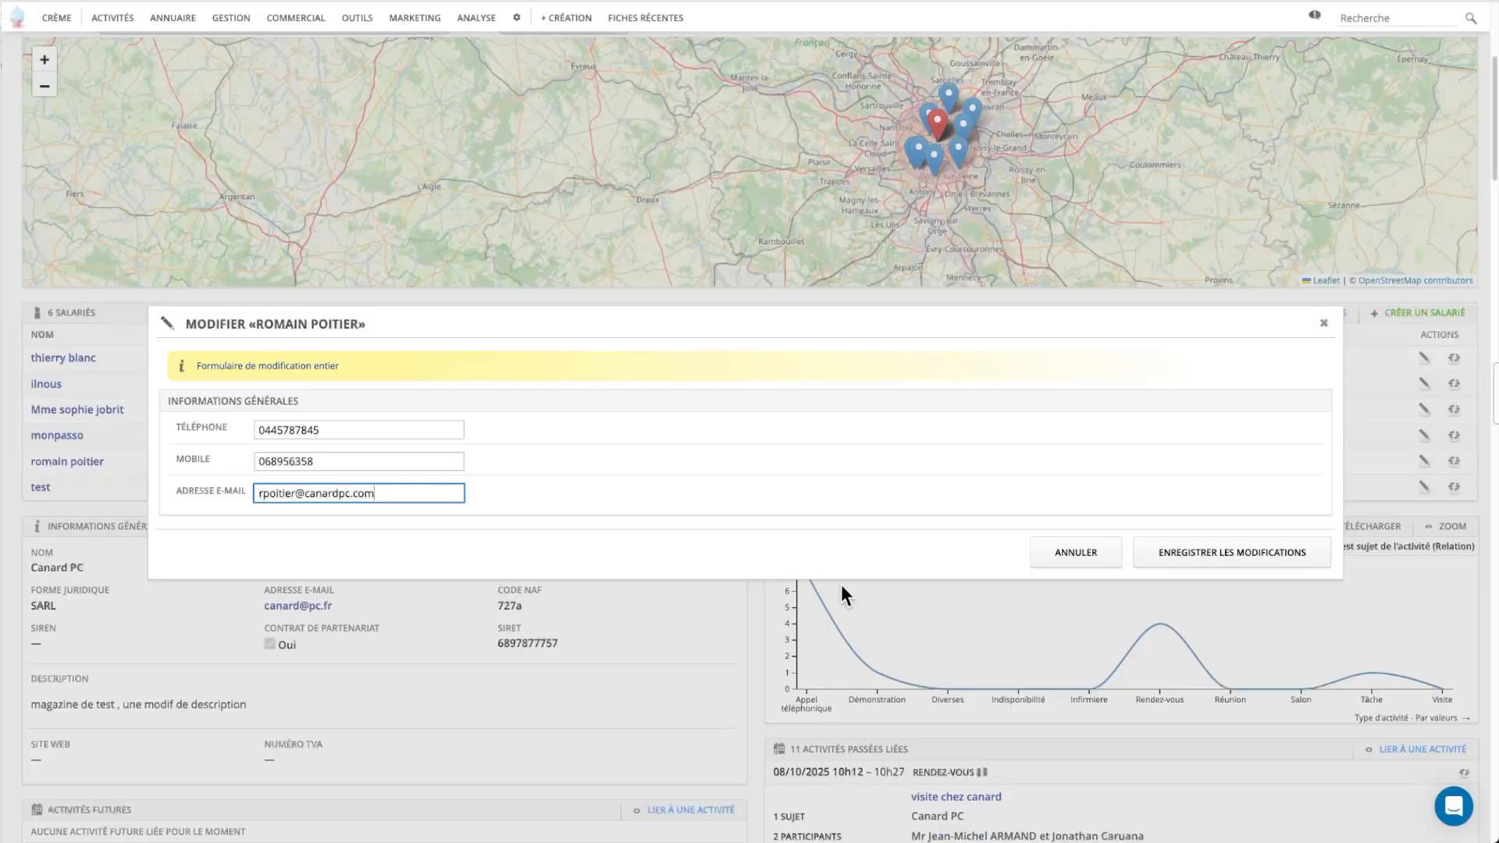
pyautogui.click(1143, 556)
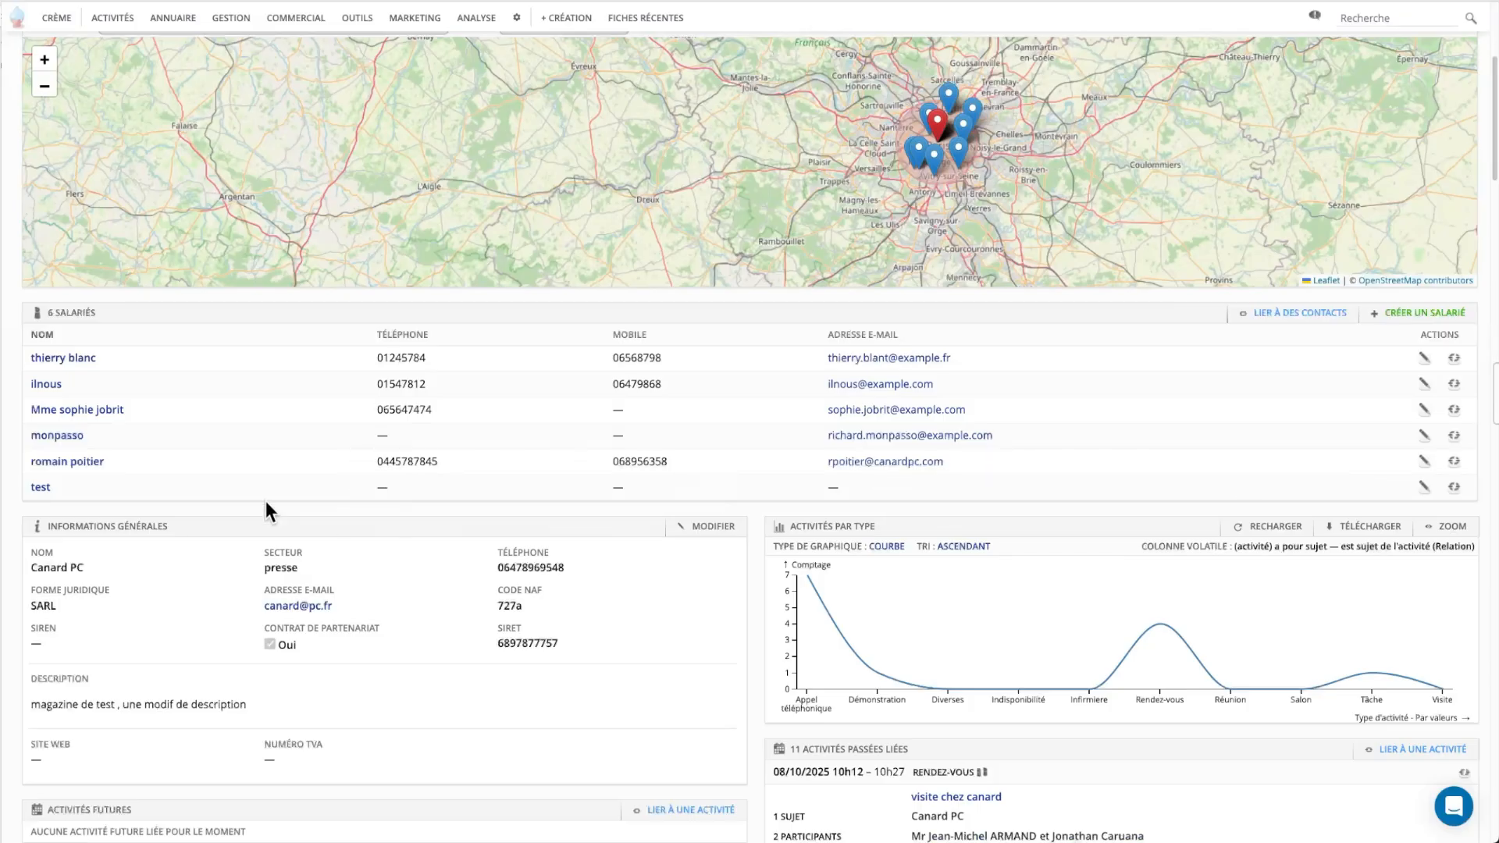
# Open the new contact's record and change its Civilité to Monsieur.
pyautogui.click(81, 463)
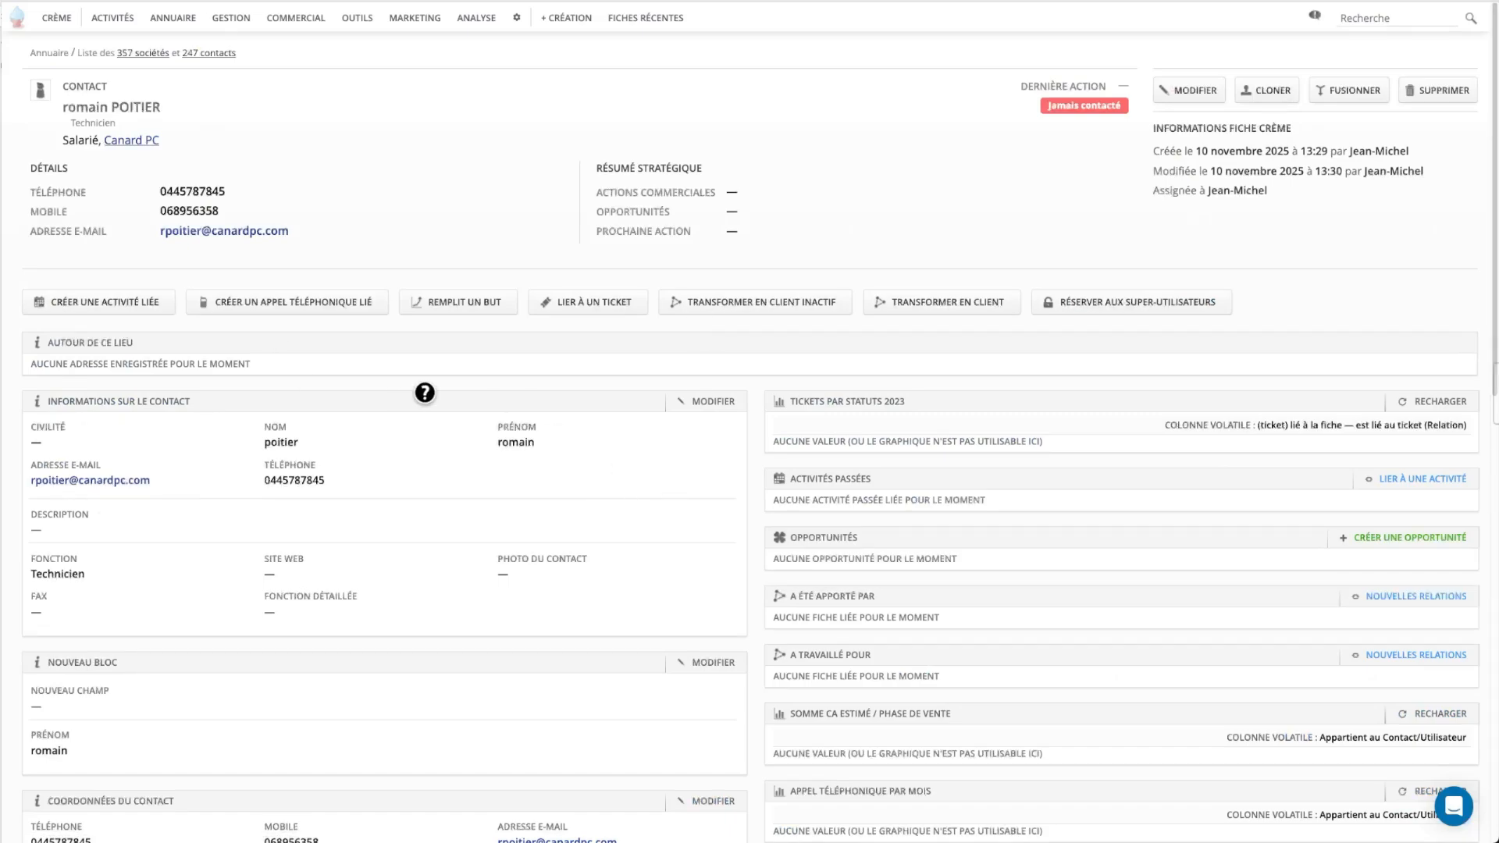
pyautogui.click(92, 432)
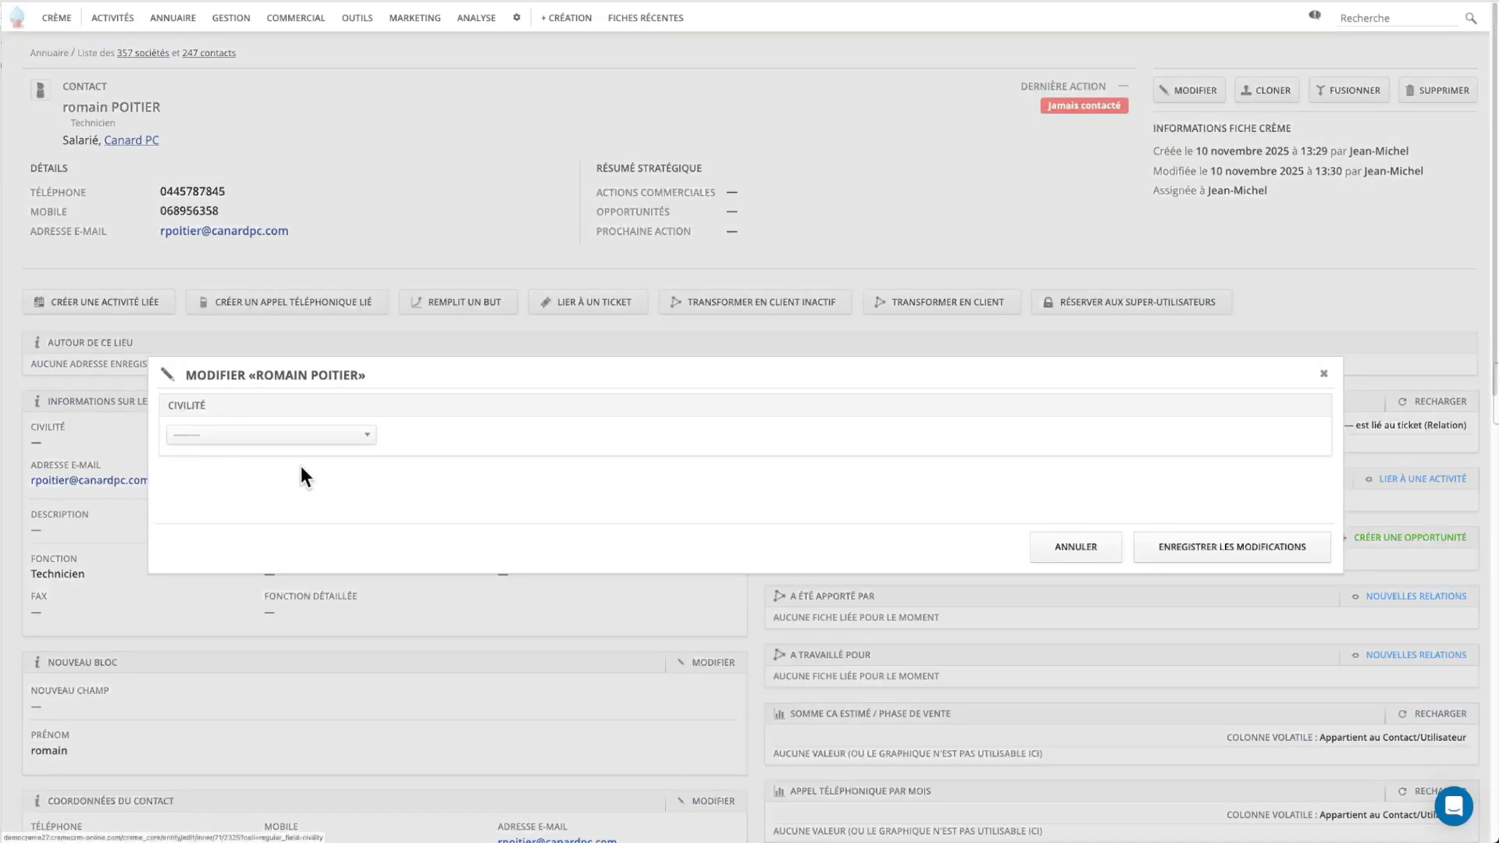
pyautogui.click(356, 437)
pyautogui.click(285, 525)
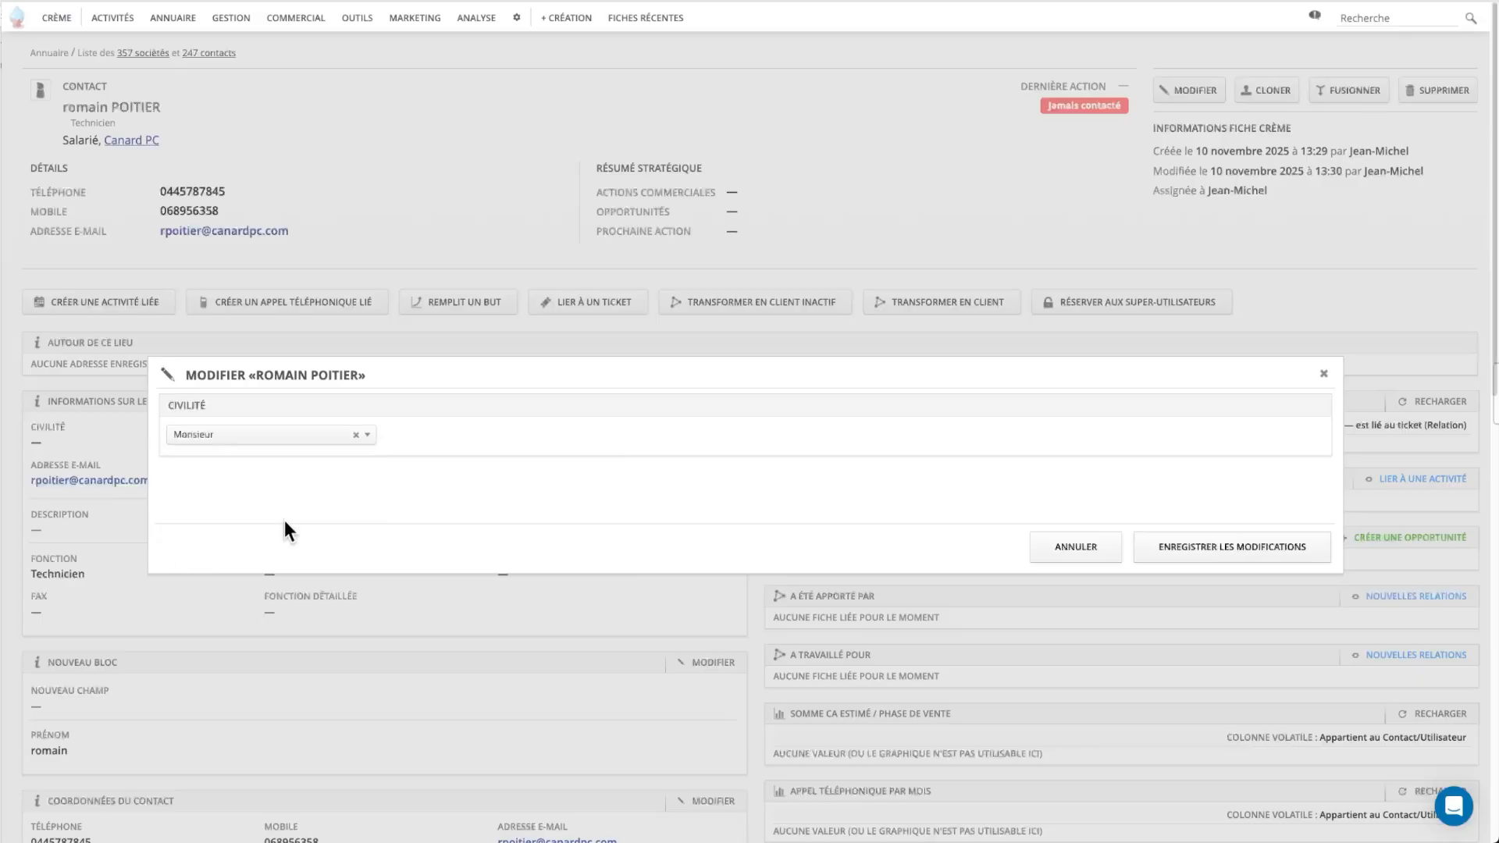
pyautogui.click(1175, 549)
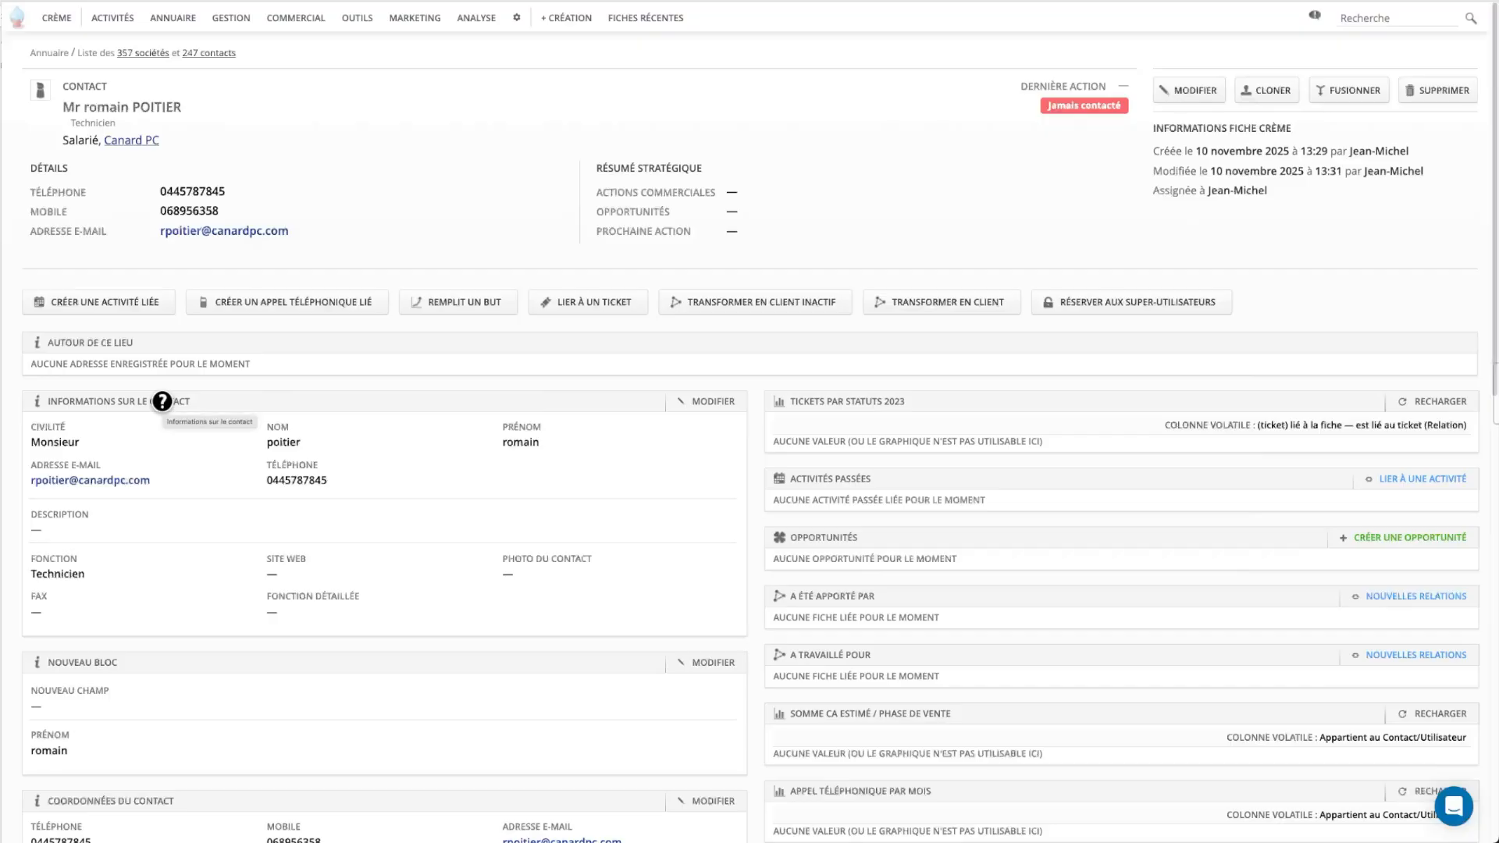
# Set Fonction détaillée to 'technicien informatique', uppercase the surname's first letter, and save.
pyautogui.click(707, 401)
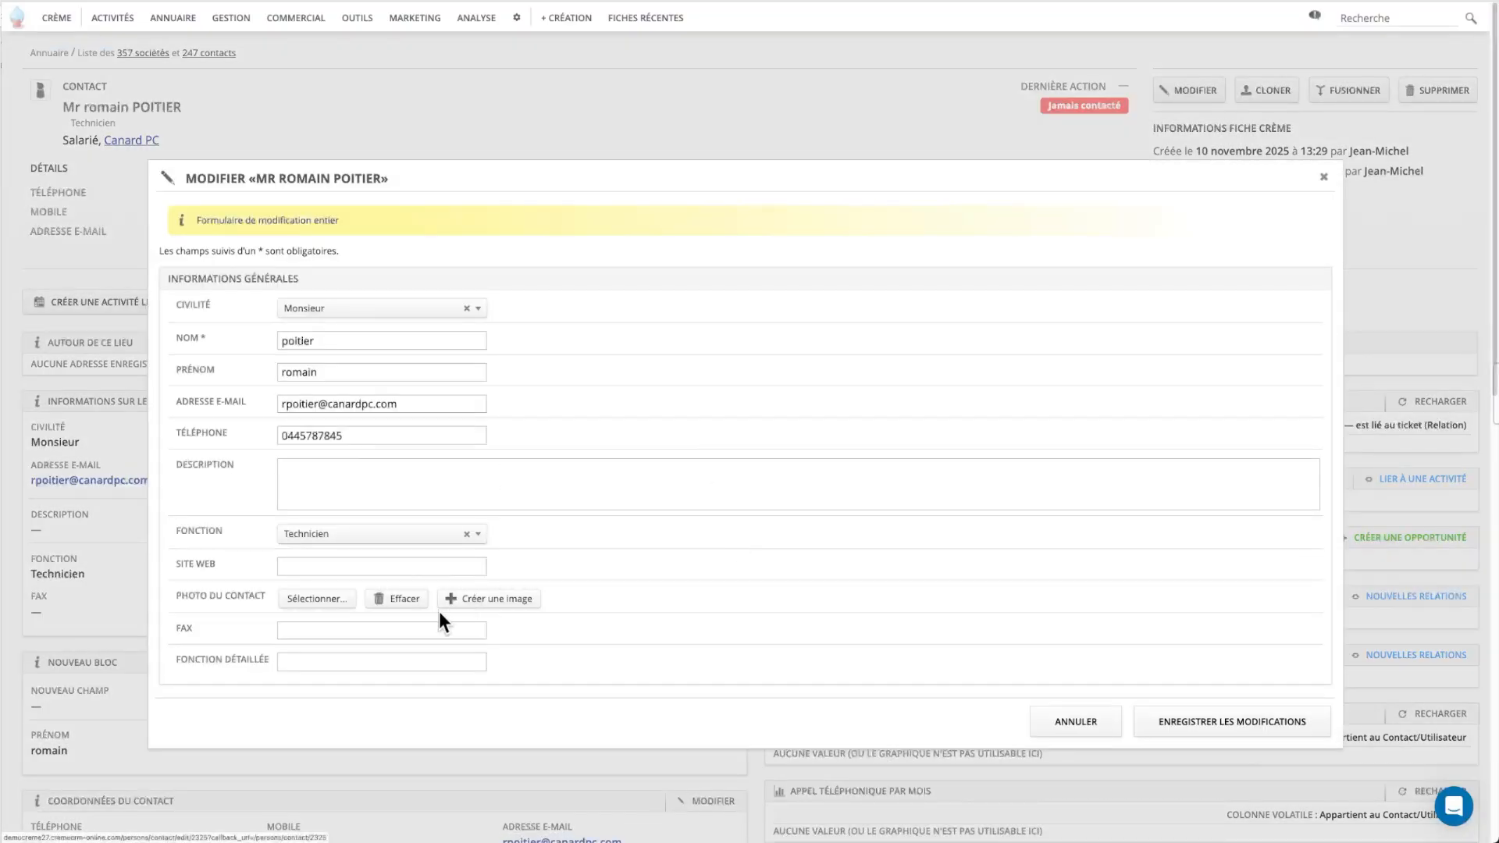
pyautogui.click(315, 661)
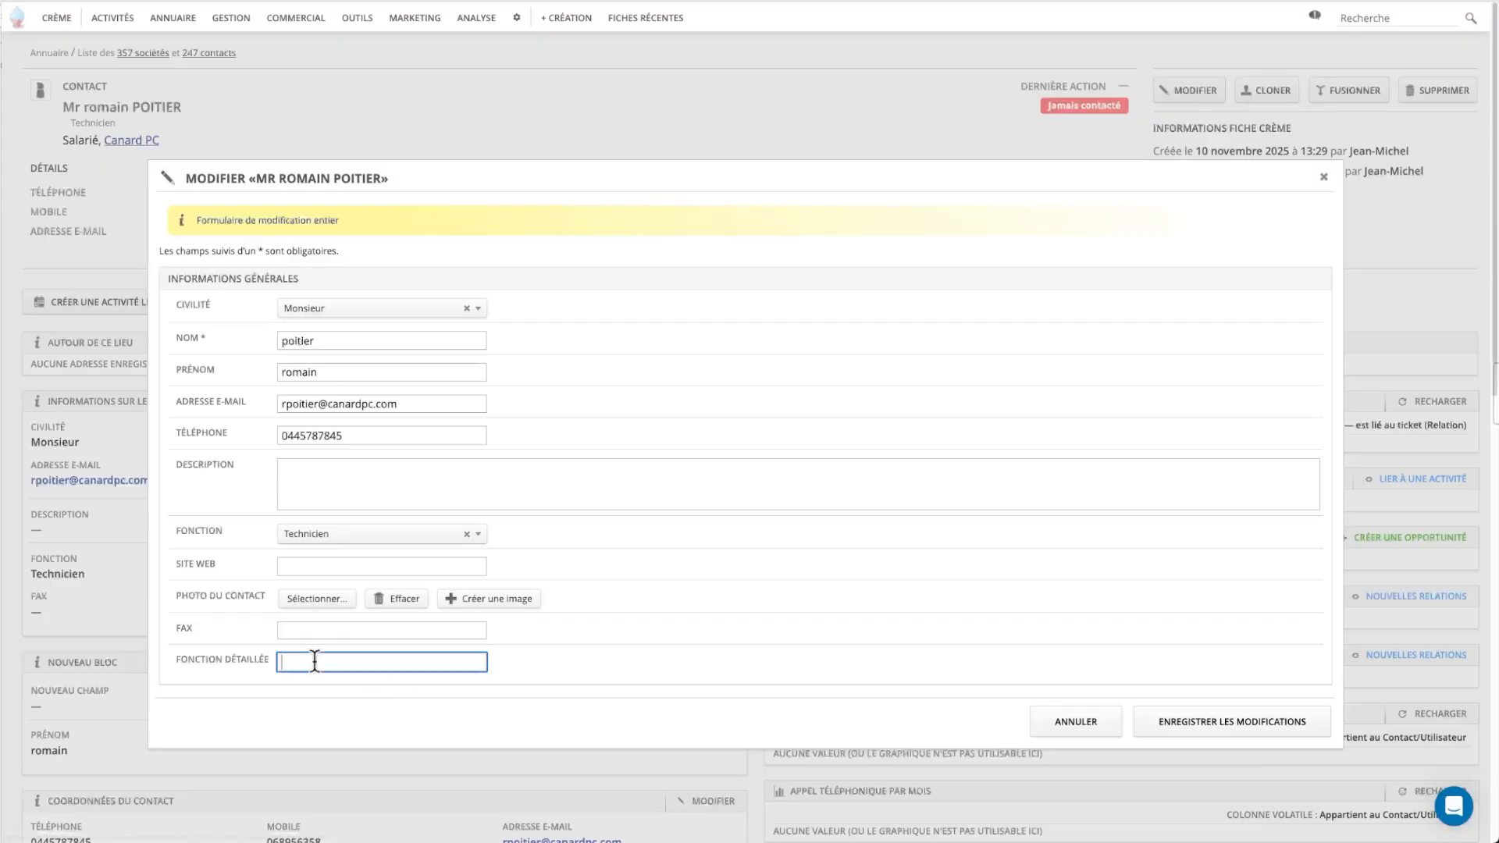
pyautogui.write('technicien informatique')
pyautogui.moveTo(286, 341); pyautogui.dragTo(281, 337)
pyautogui.write('P')
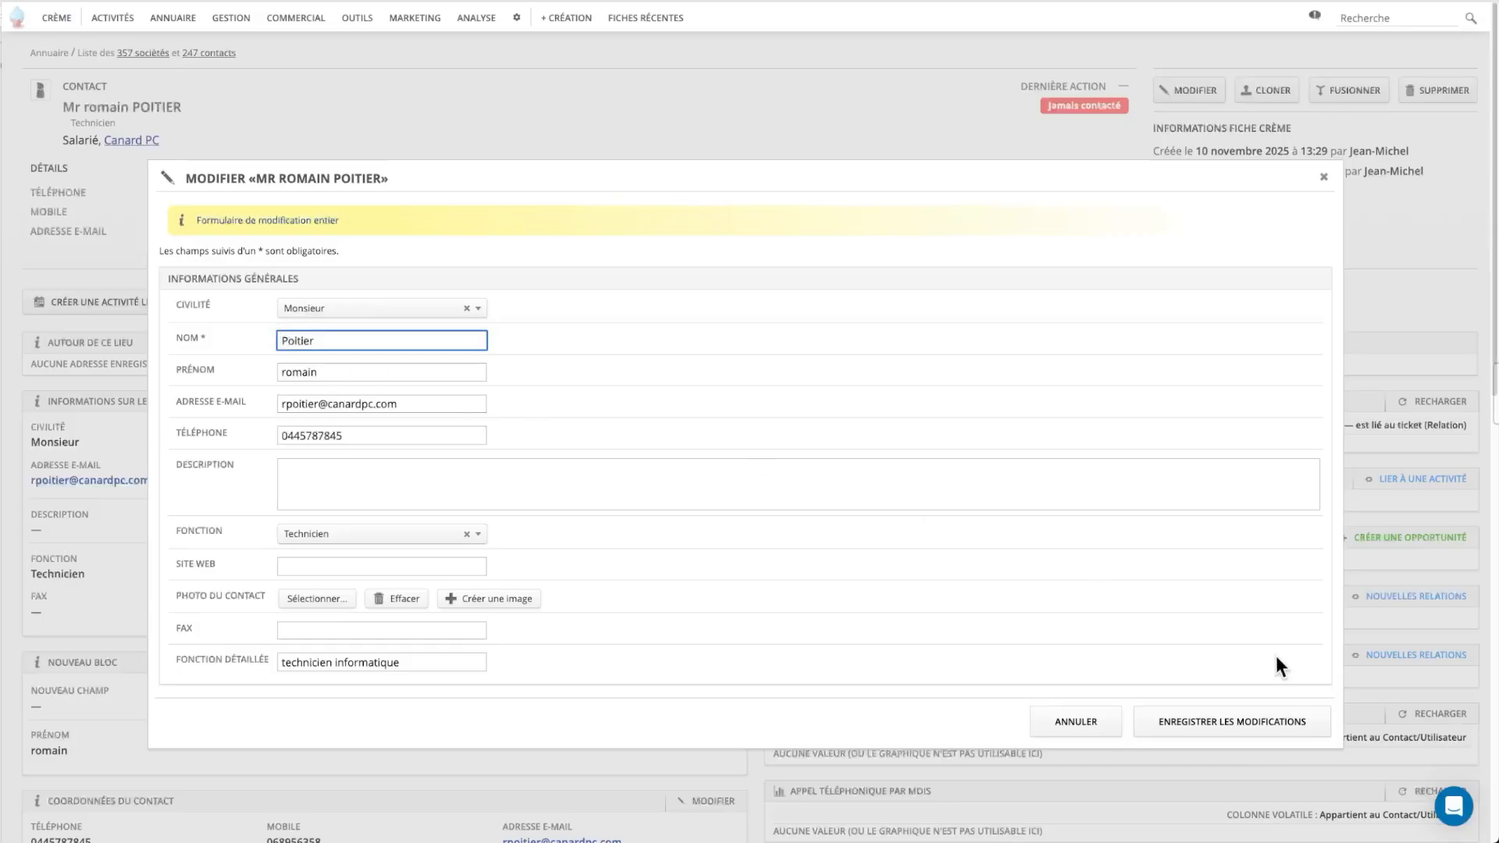
pyautogui.click(1274, 719)
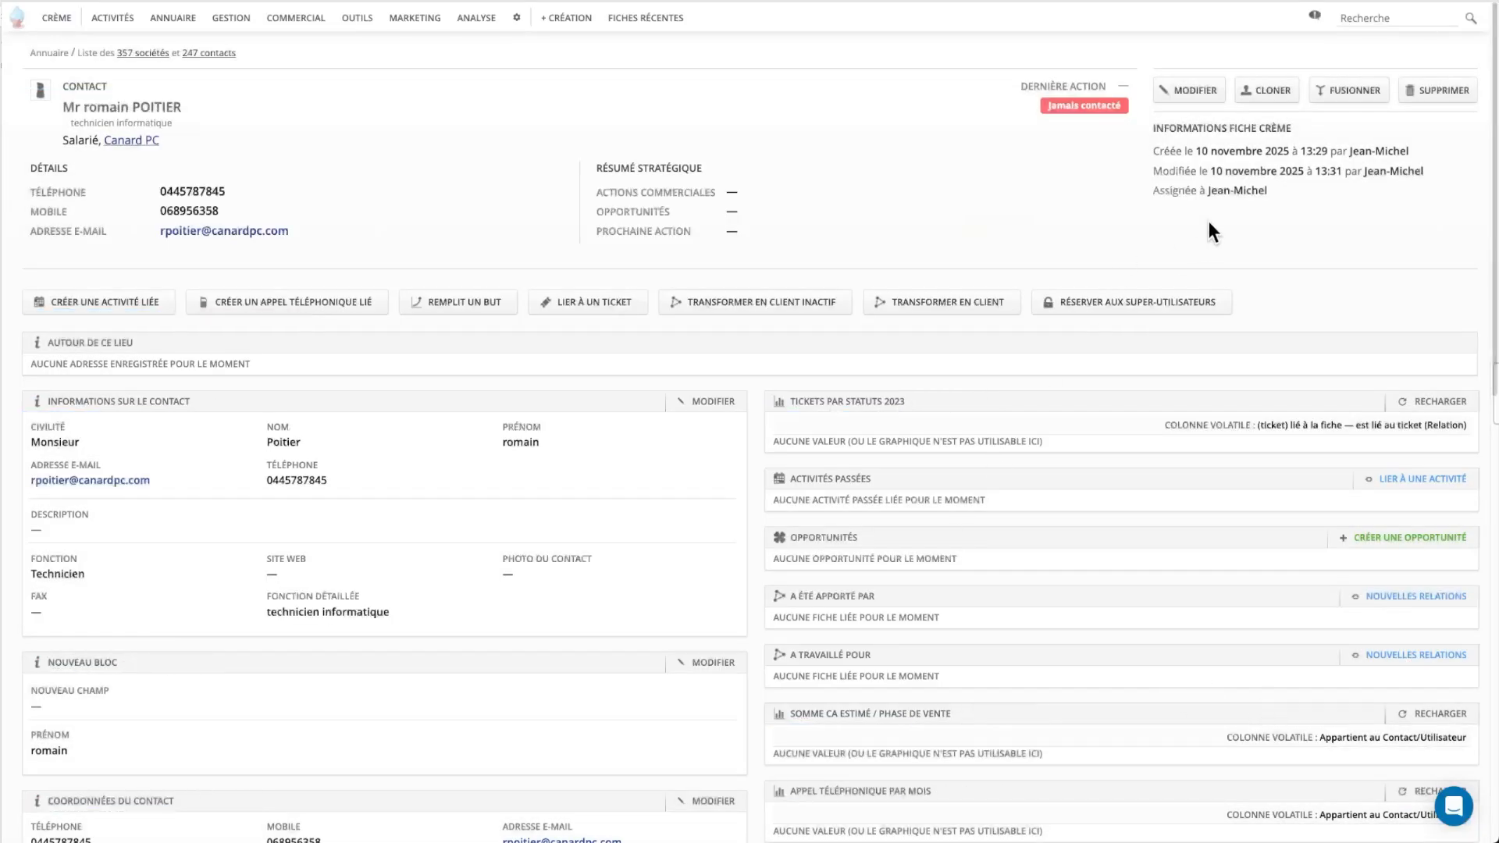